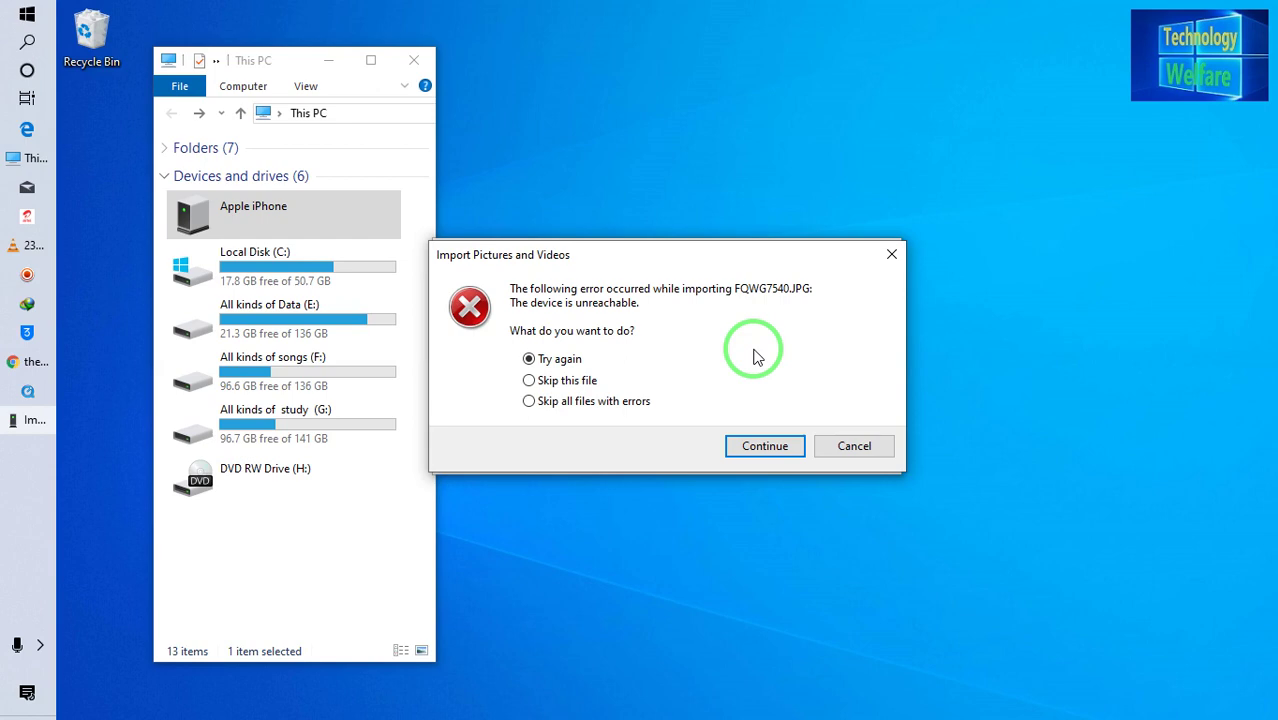
Step: Retry importing all 56 iPhone pictures and videos named 'sjd', then cancel the failed import
mouse_move(757, 357)
mouse_down()
mouse_move(585, 408)
mouse_move(762, 380)
mouse_move(810, 342)
mouse_move(668, 285)
mouse_up()
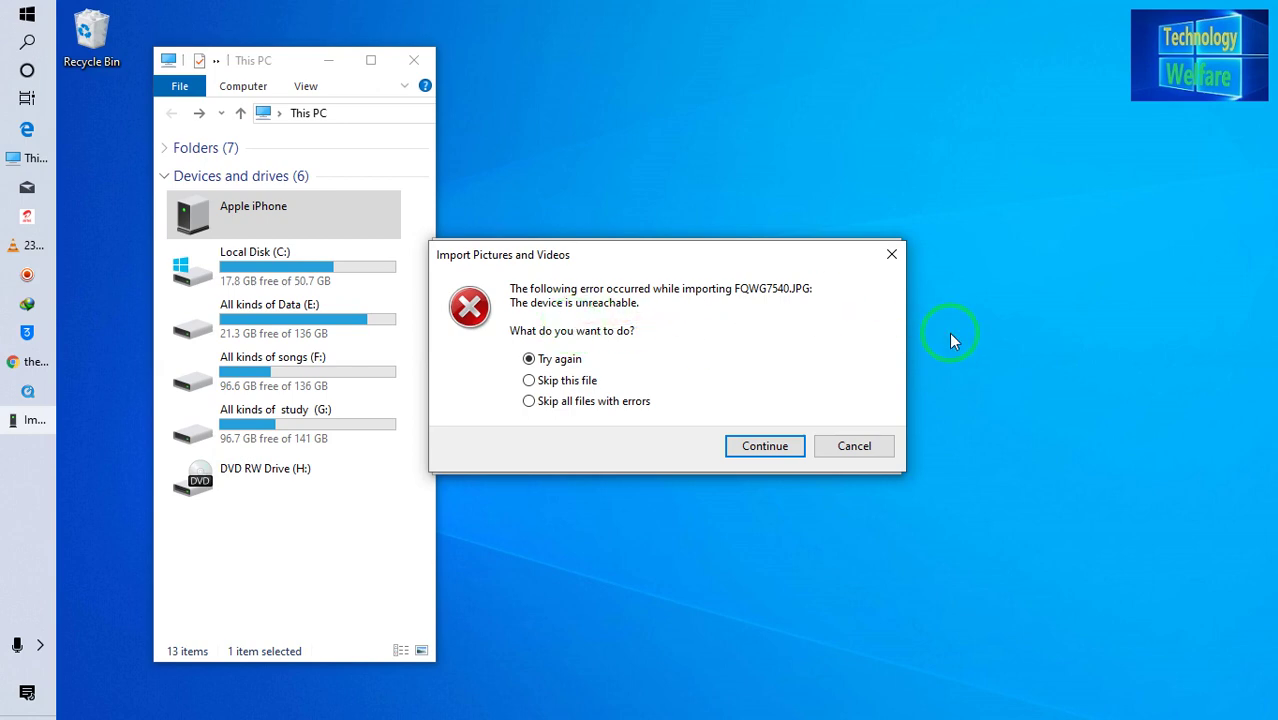
click(856, 444)
click(262, 214)
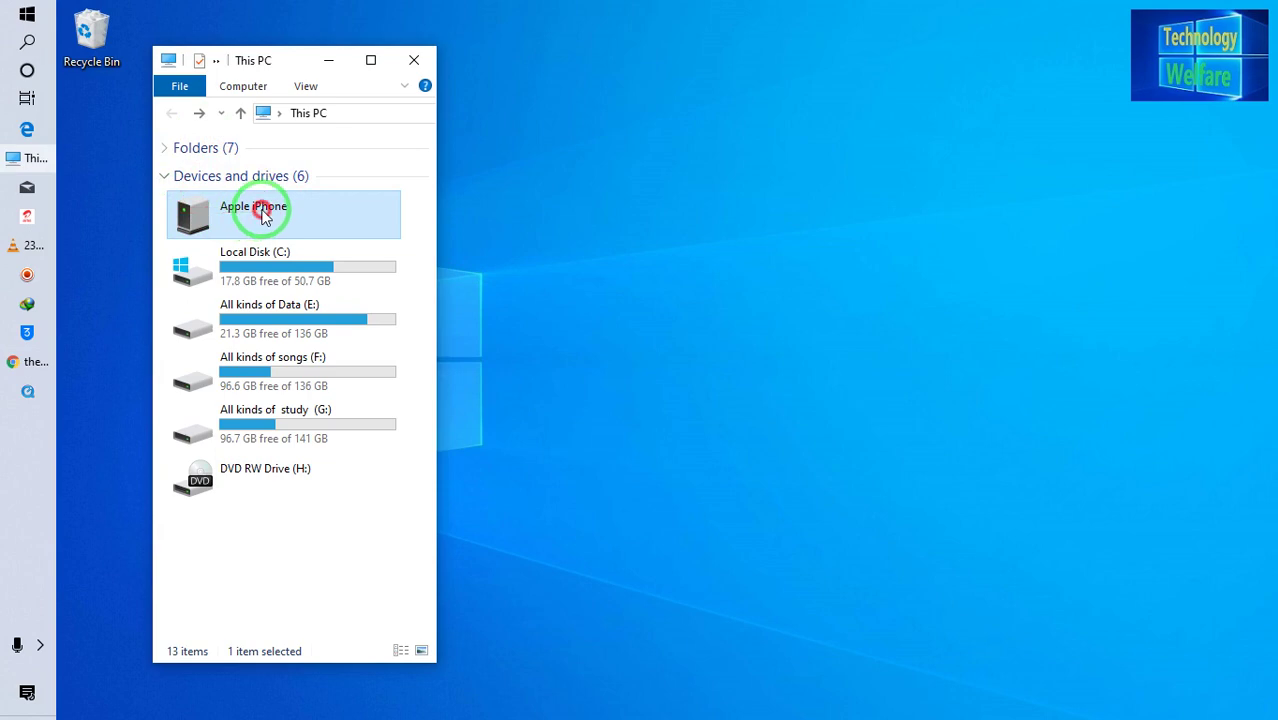
right_click(264, 216)
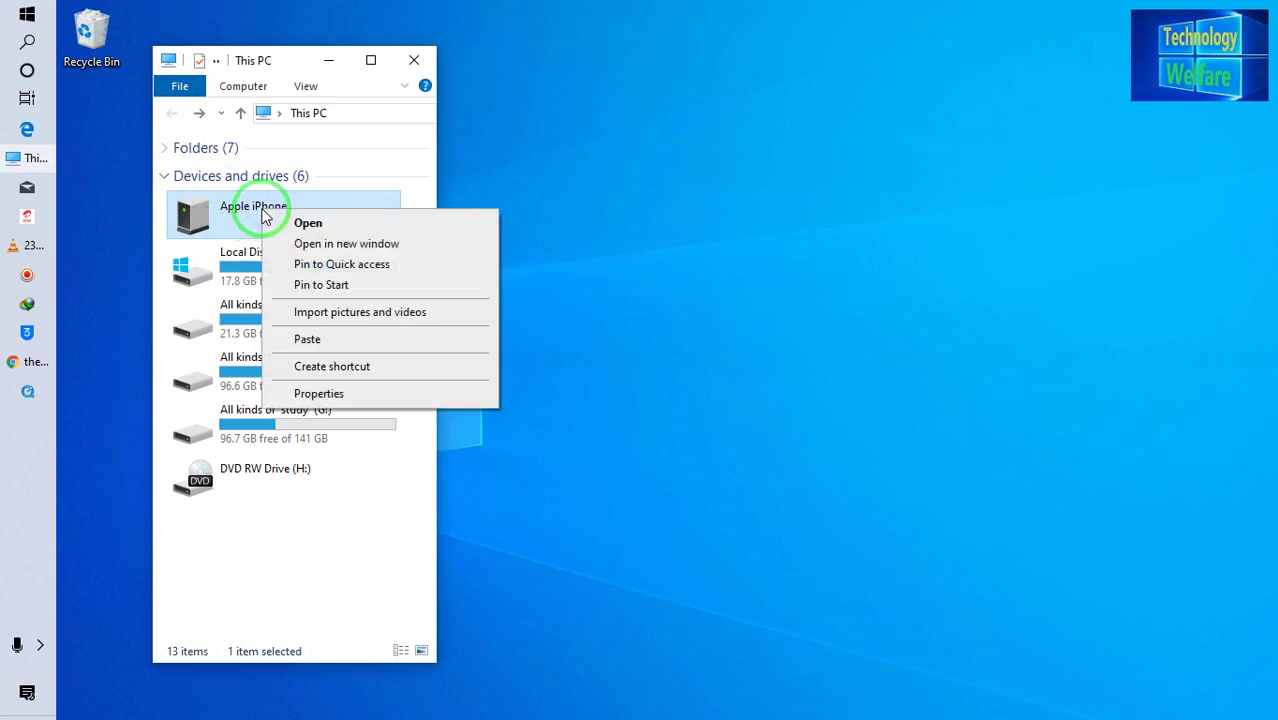
click(418, 314)
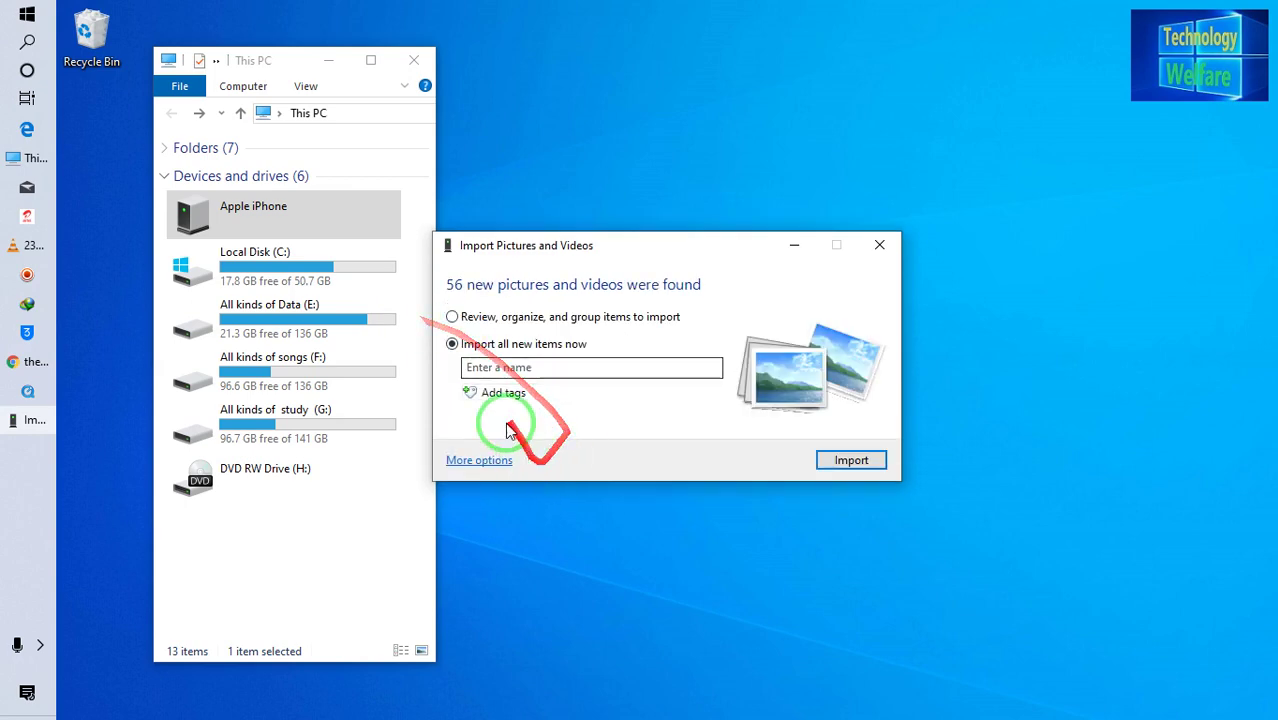
click(529, 370)
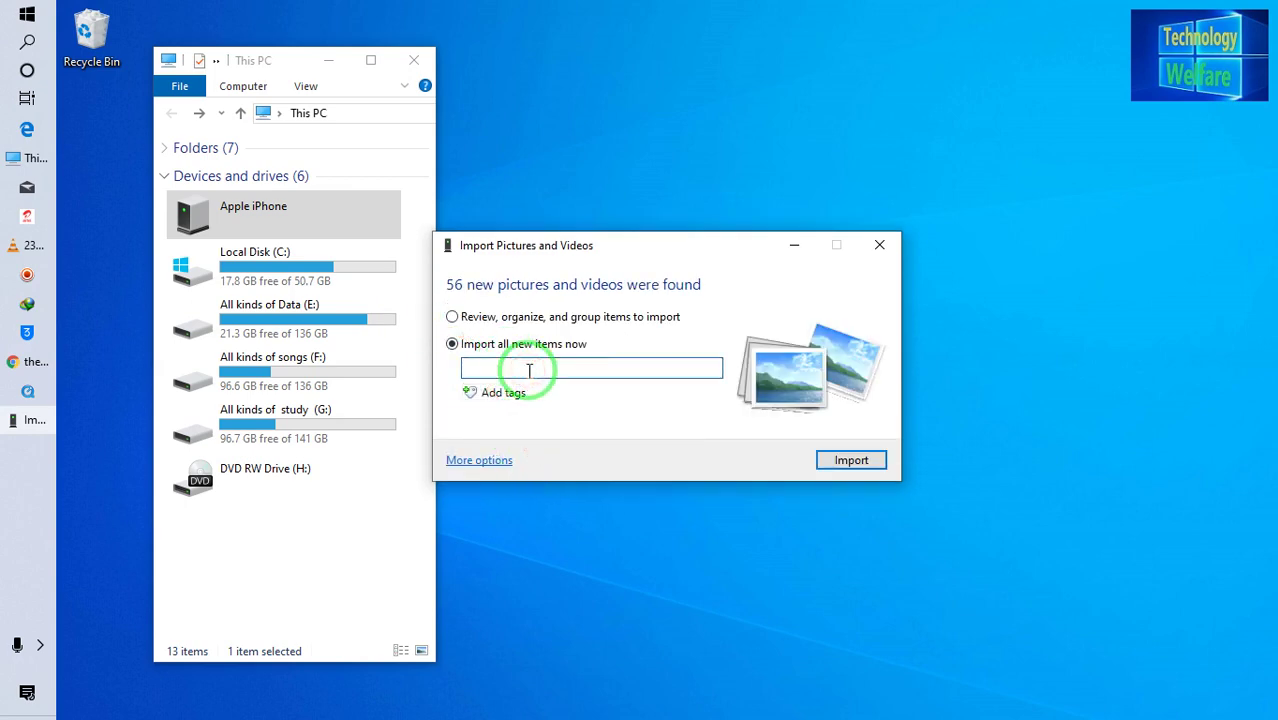
text(sjd)
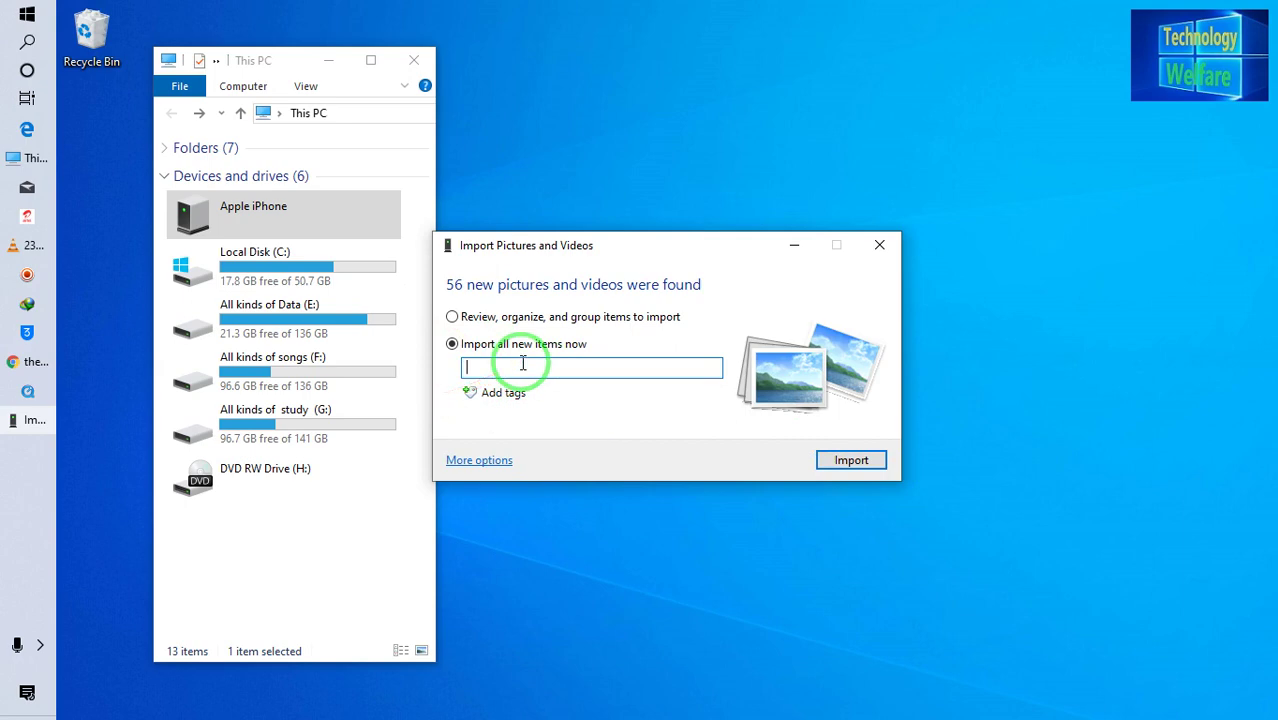
click(836, 459)
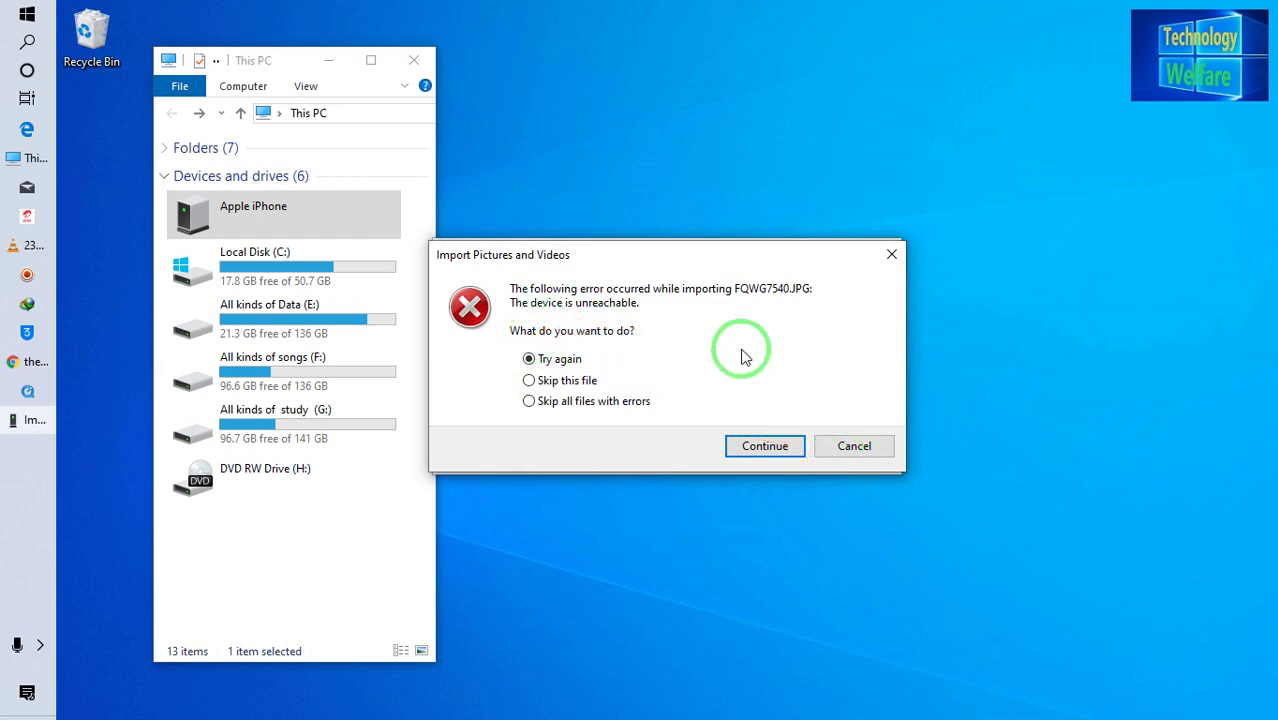
click(852, 447)
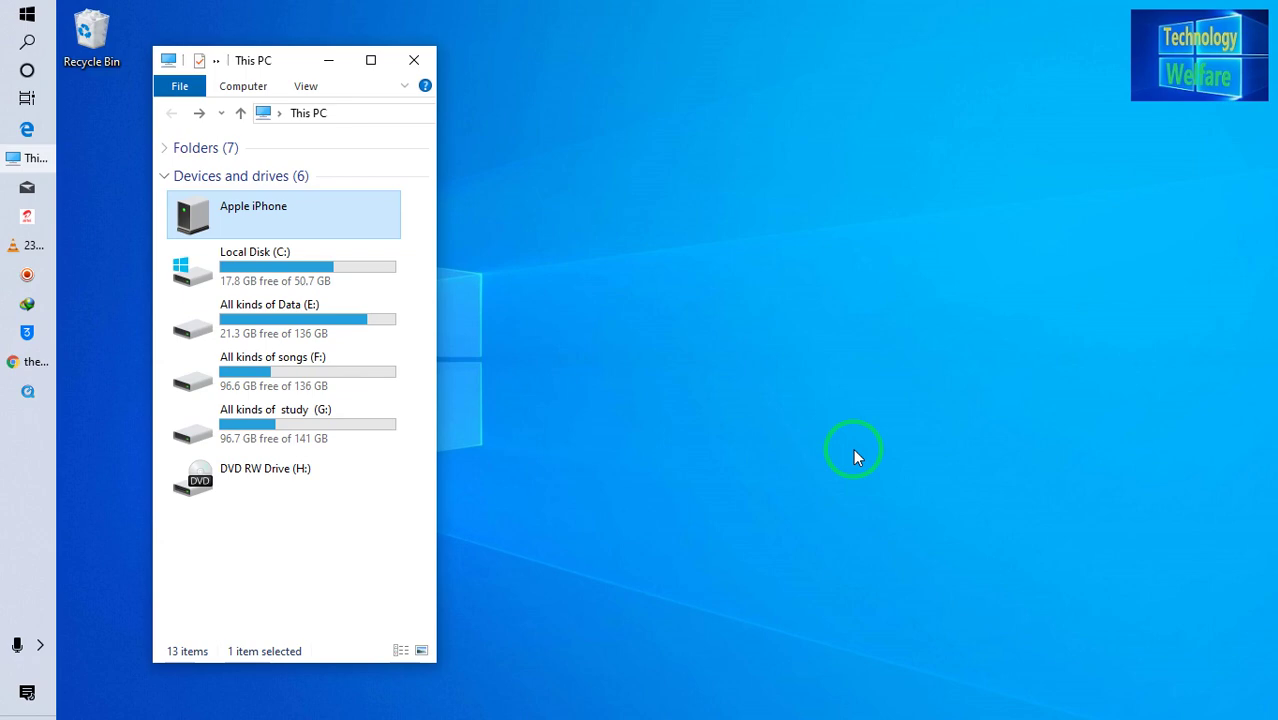
Step: Reopen This PC and browse to Apple iPhone > Internal Storage > DCIM
click(414, 62)
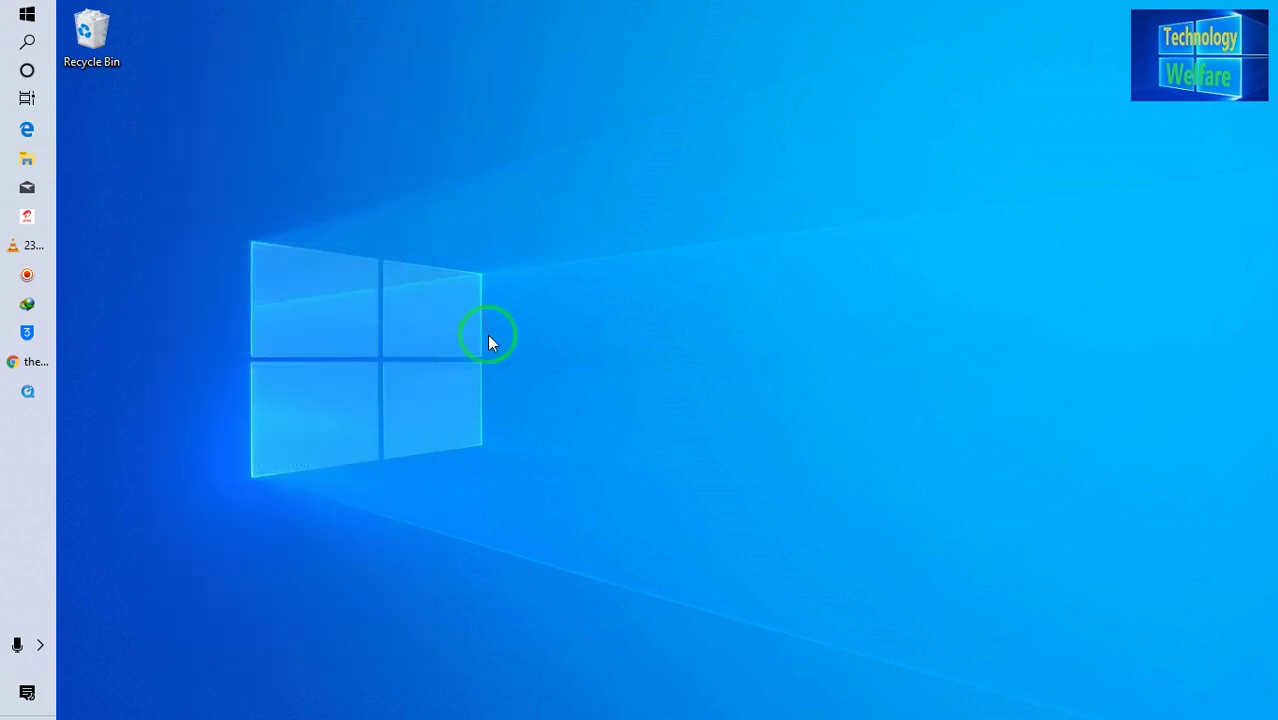
key(super+e)
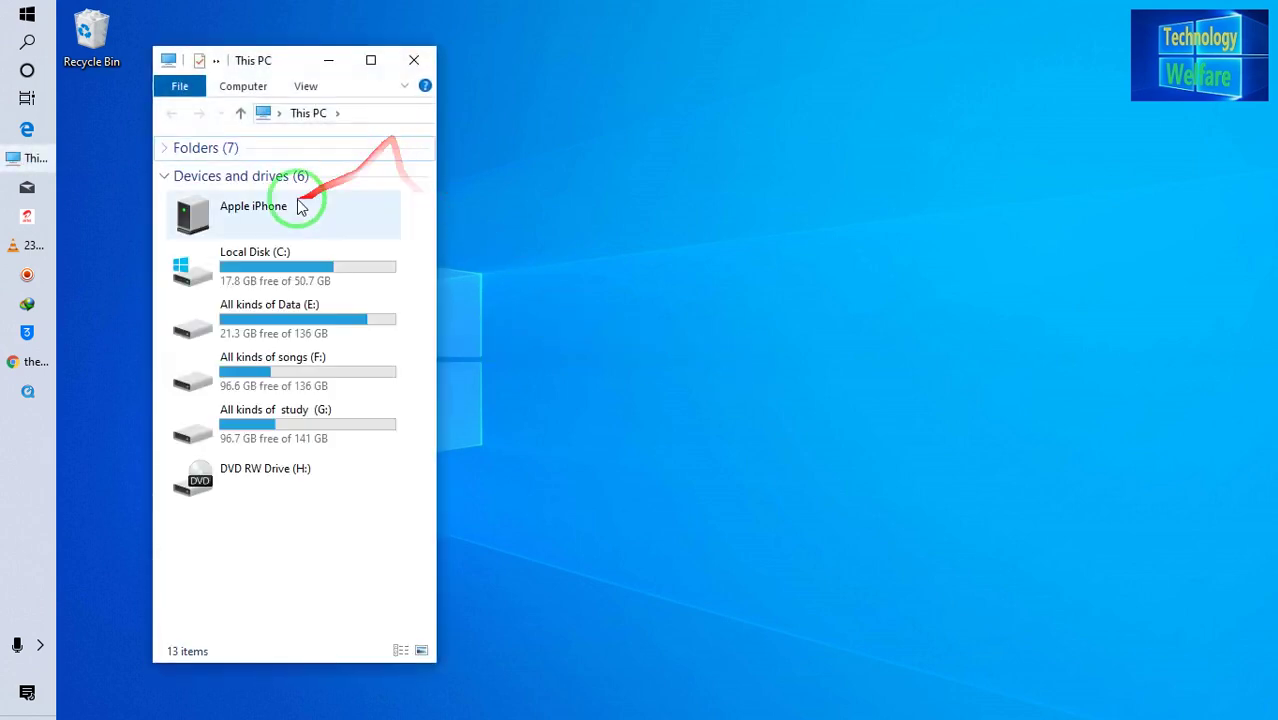
click(300, 213)
double_click(300, 213)
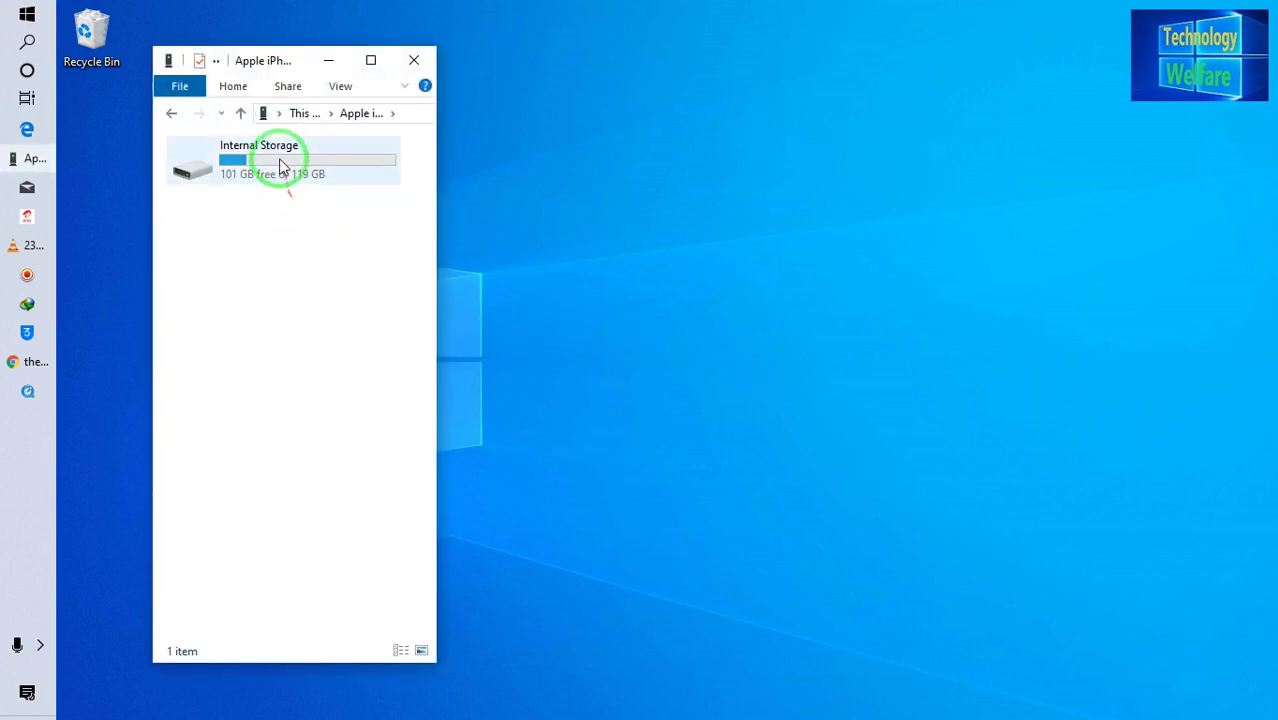
click(281, 168)
double_click(281, 168)
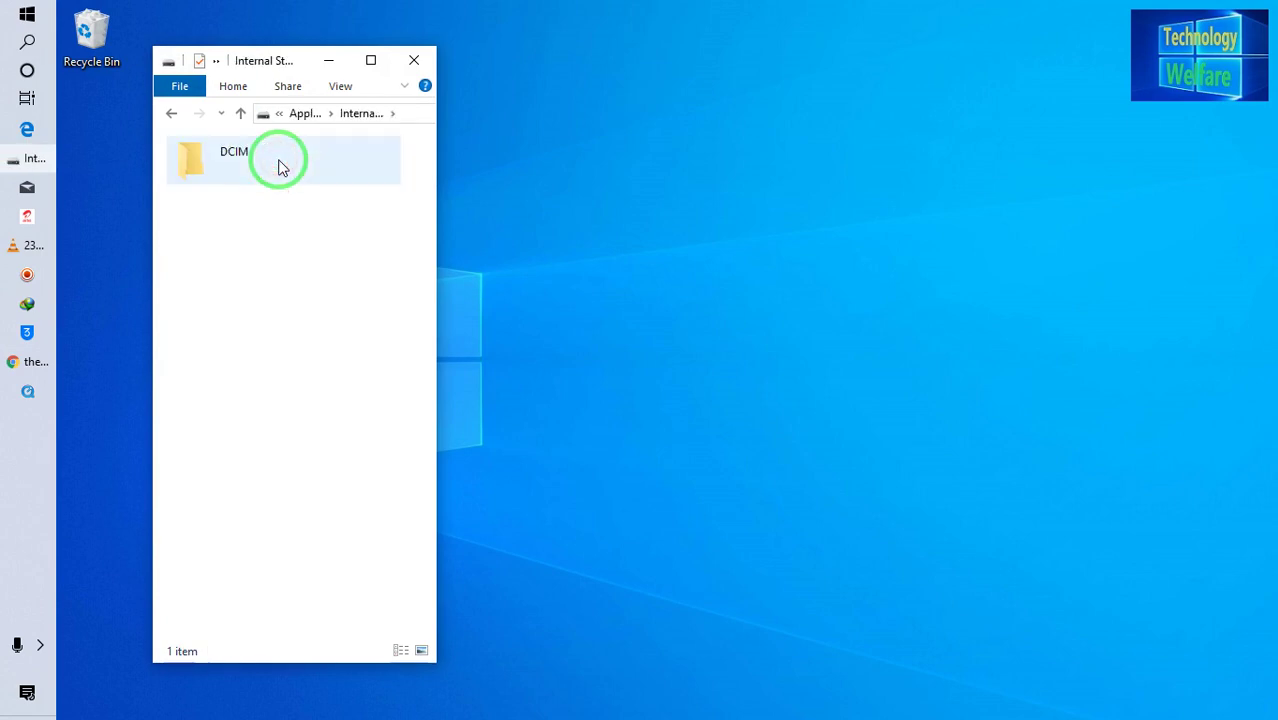
click(259, 158)
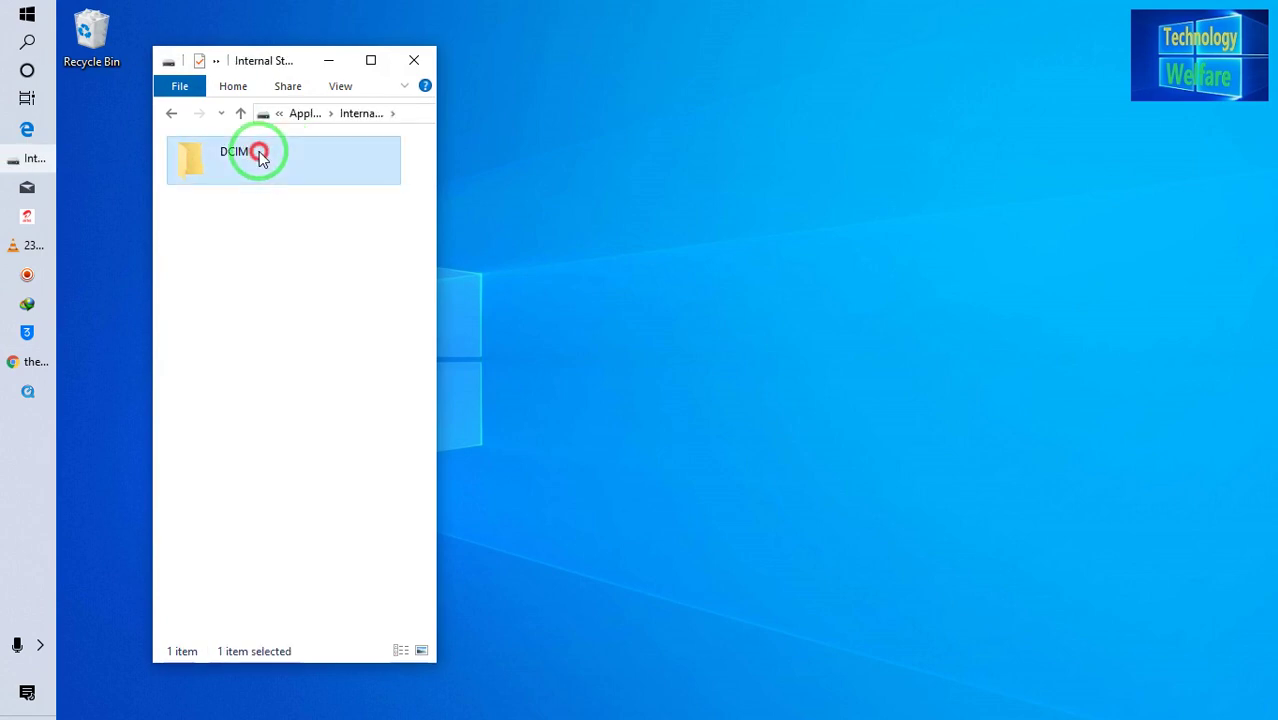
double_click(259, 158)
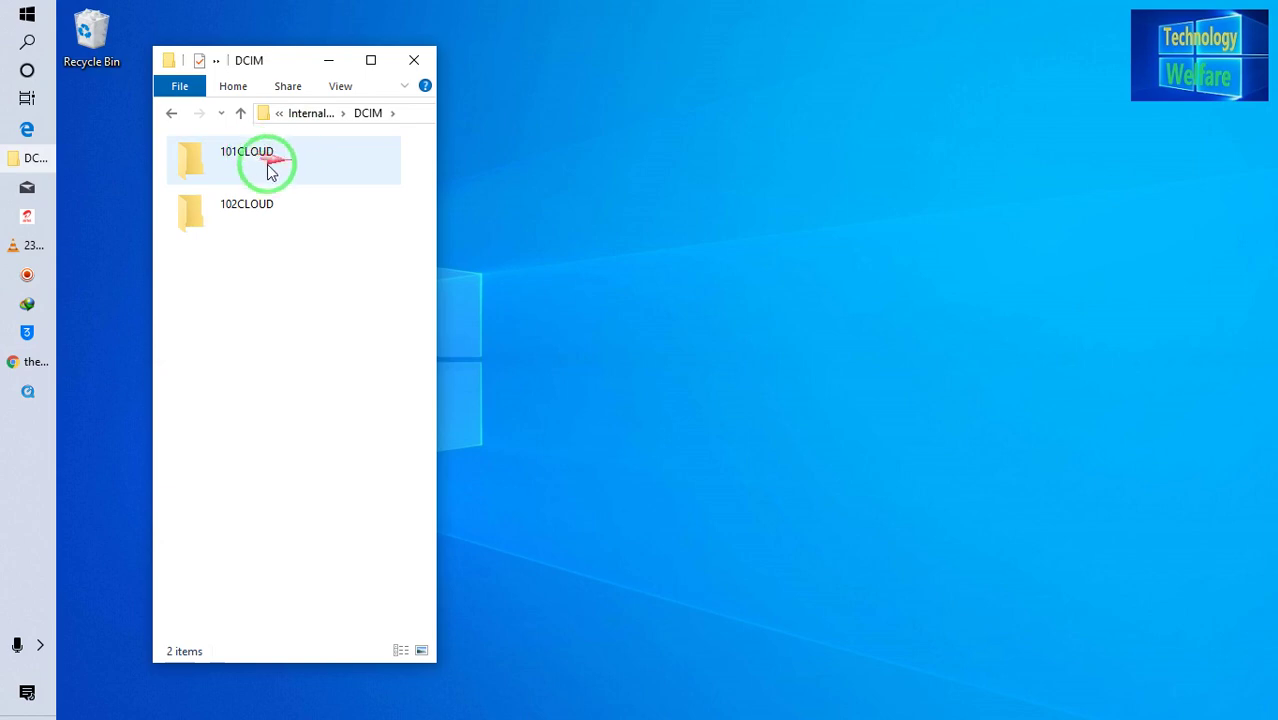
Step: Copy the 101CLOUD folder to the desktop and dismiss the resulting copy error
click(278, 167)
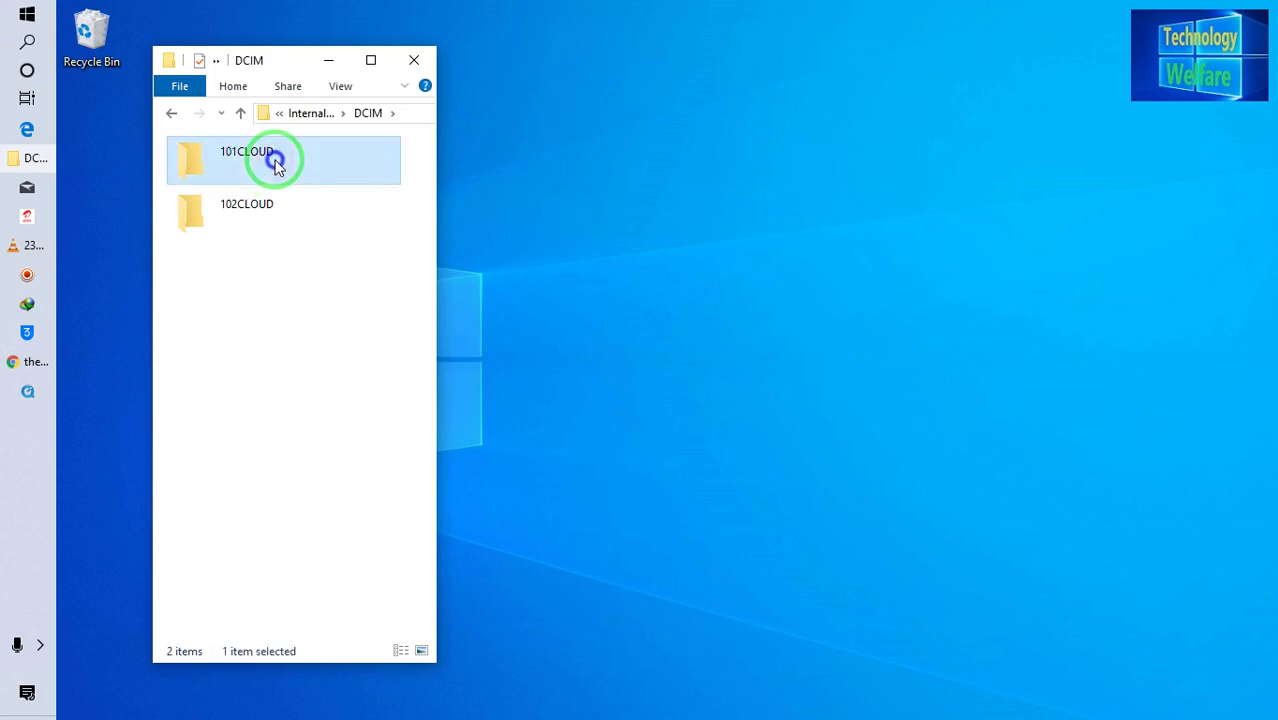
right_click(278, 165)
click(330, 282)
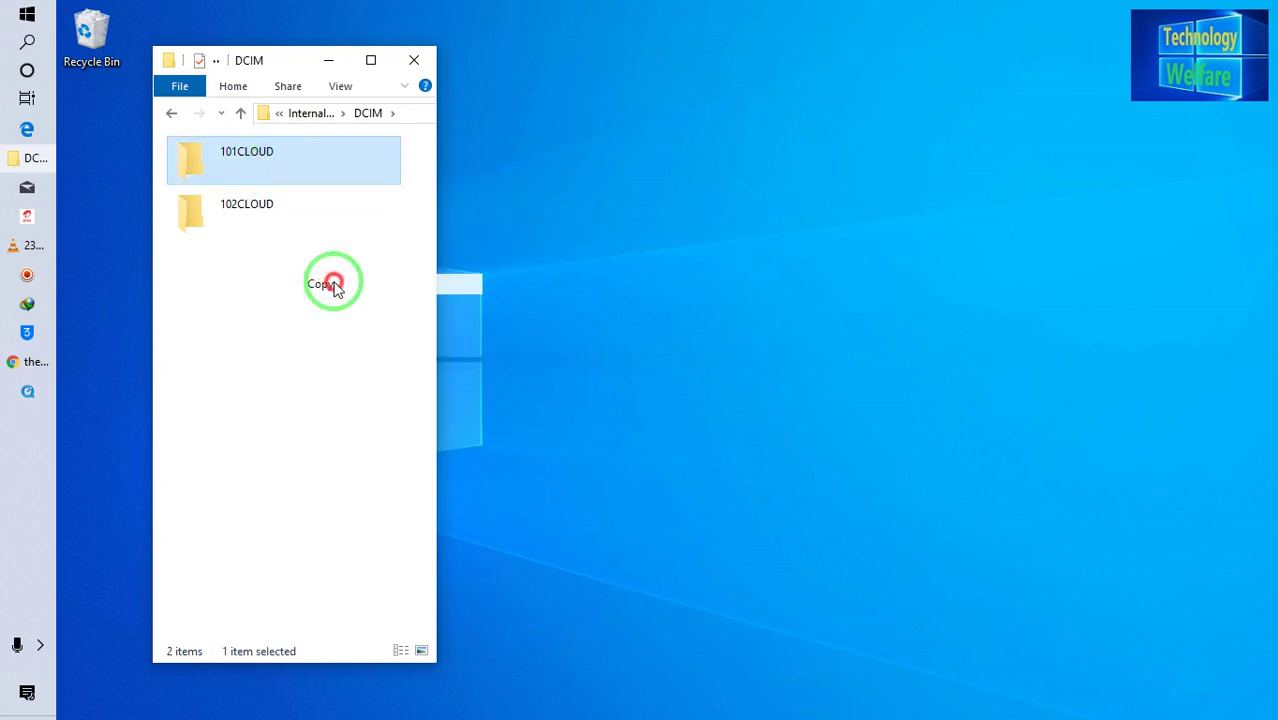
click(703, 336)
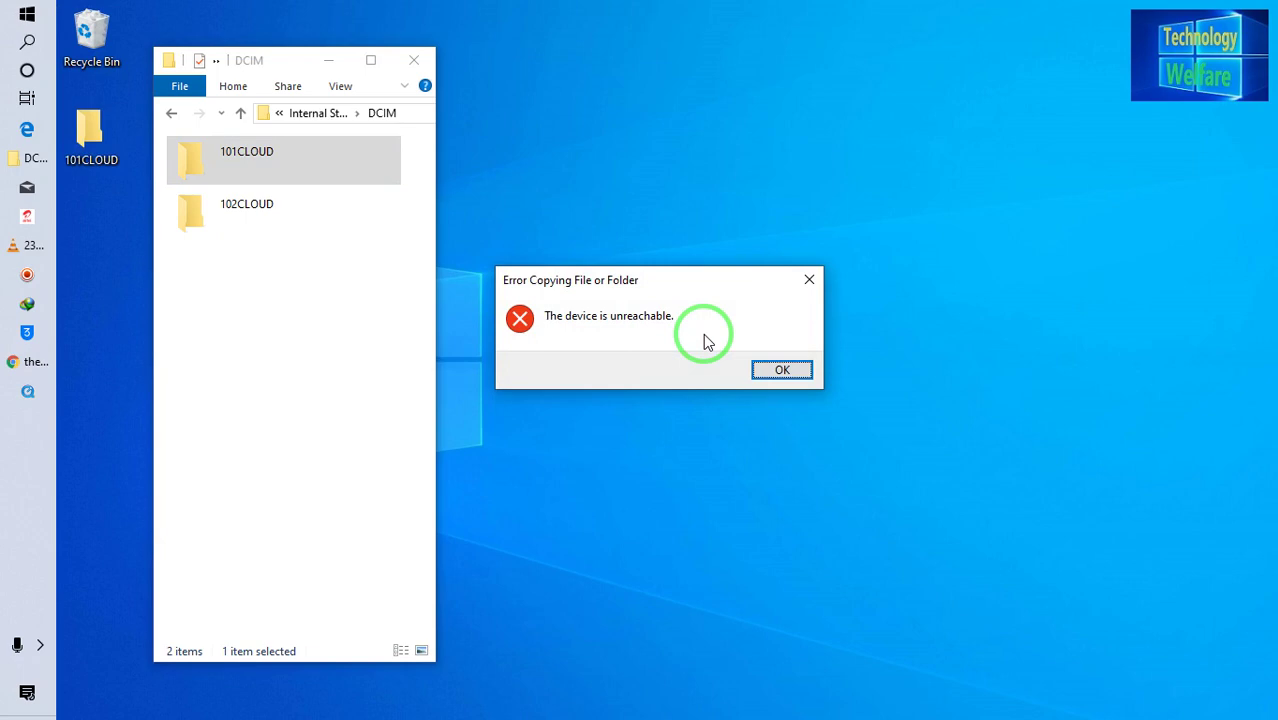
click(758, 367)
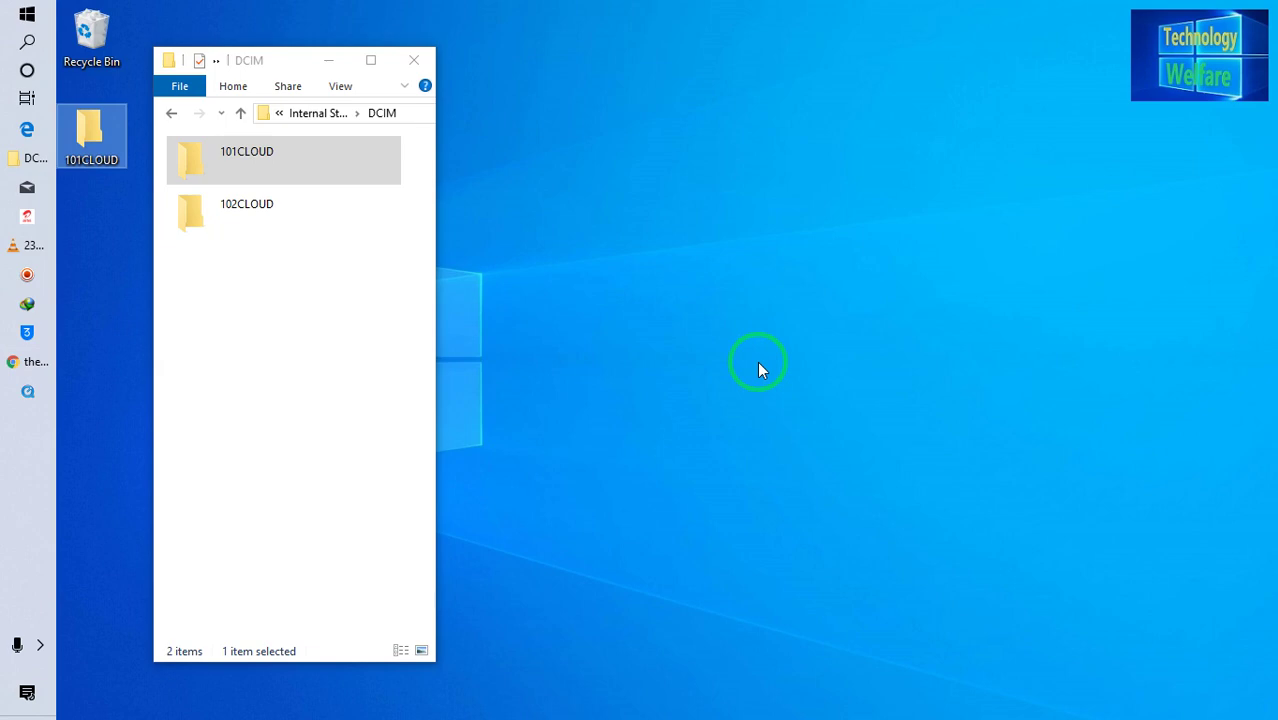
Step: Close Explorer and delete the incomplete 101CLOUD copy from the desktop
click(413, 60)
click(100, 148)
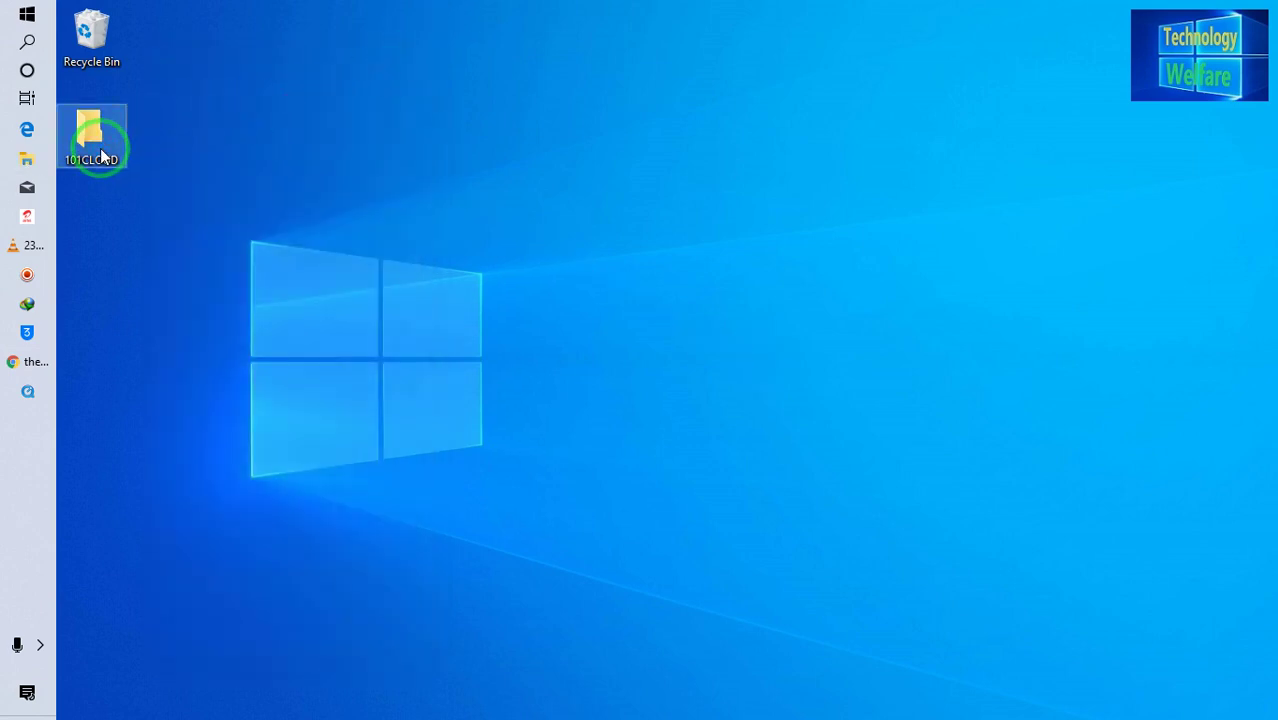
key(Delete)
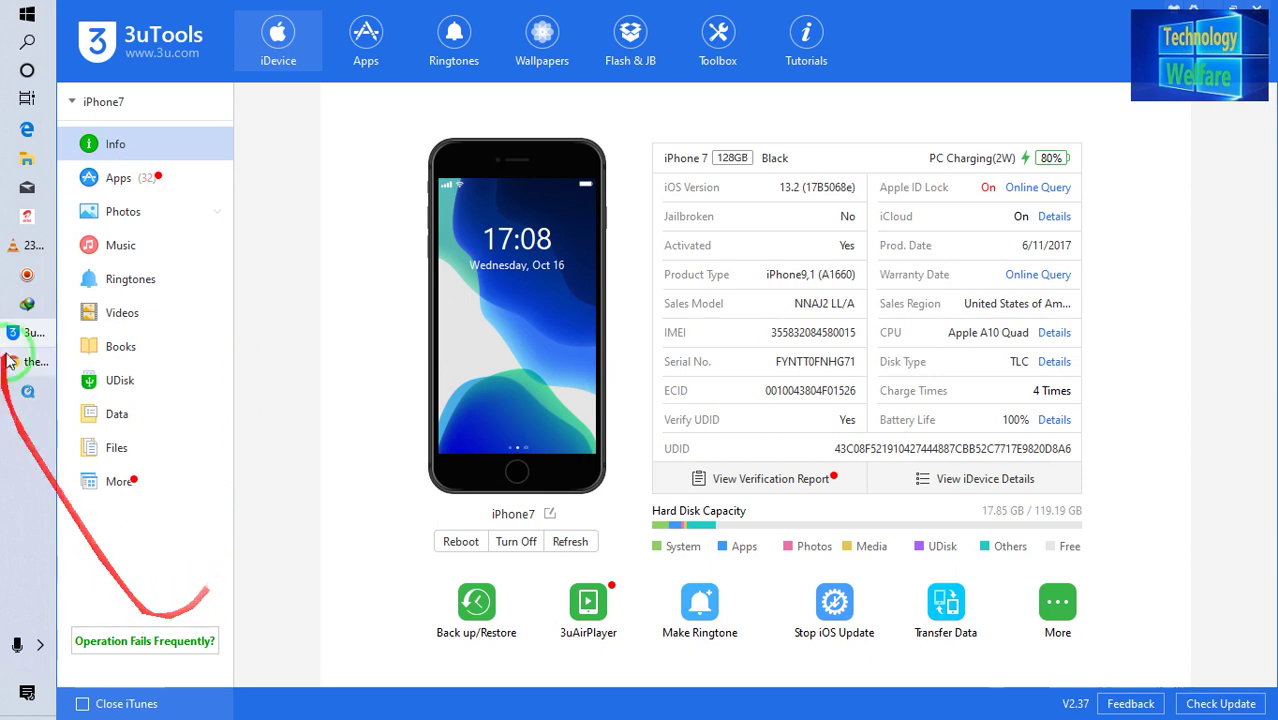
Step: Show the iPhone's photo albums from the Photos sidebar entry in 3uTools
click(146, 211)
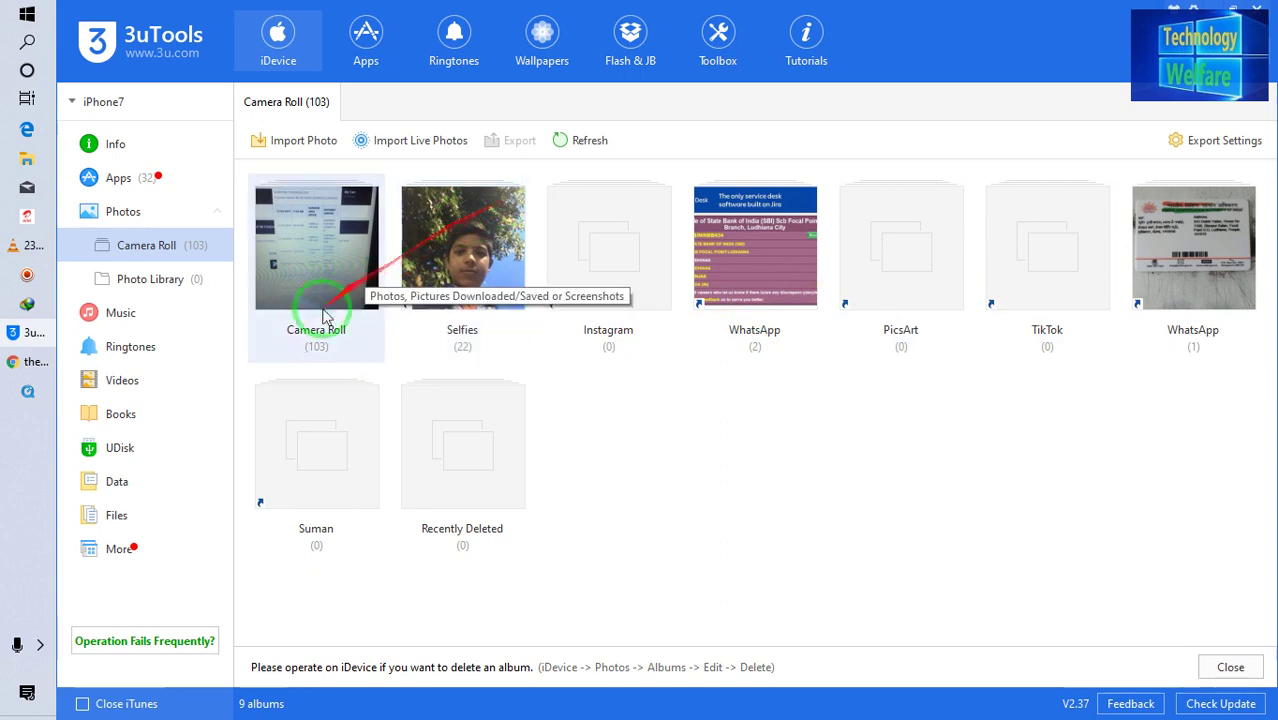
Step: Export the Camera Roll album to the Desktop, close the report and minimise 3uTools
click(313, 340)
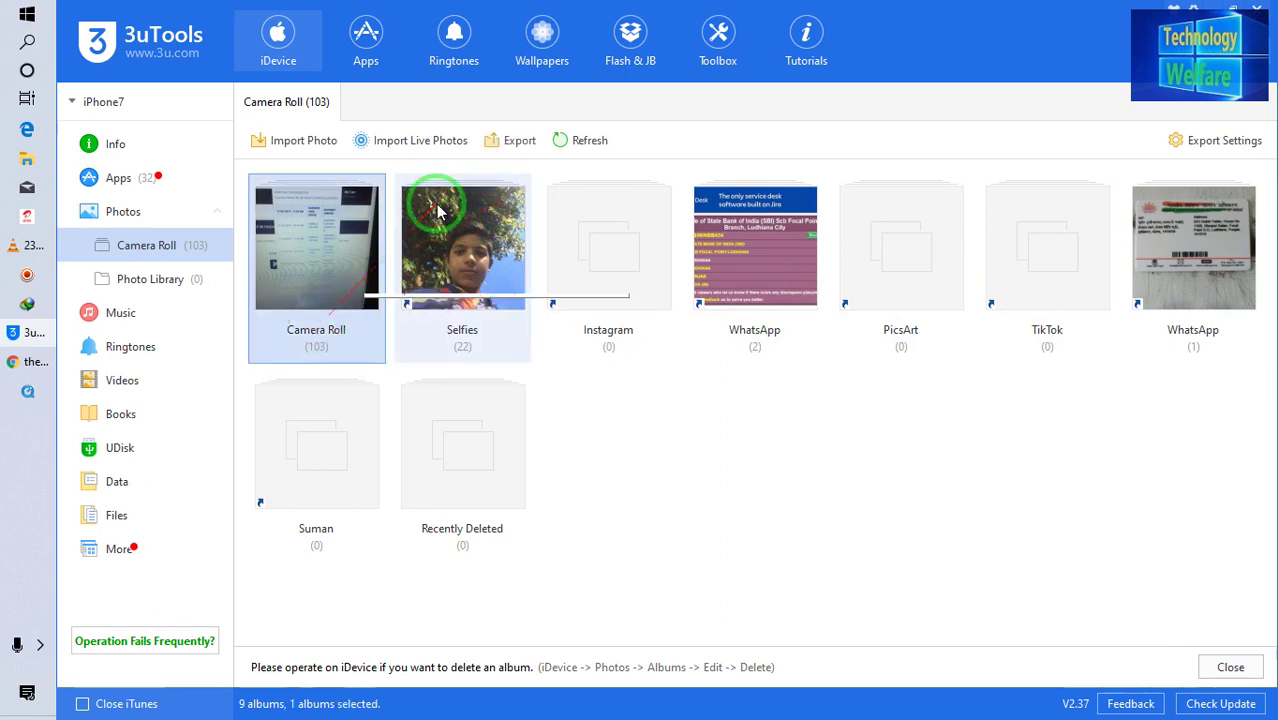
click(521, 145)
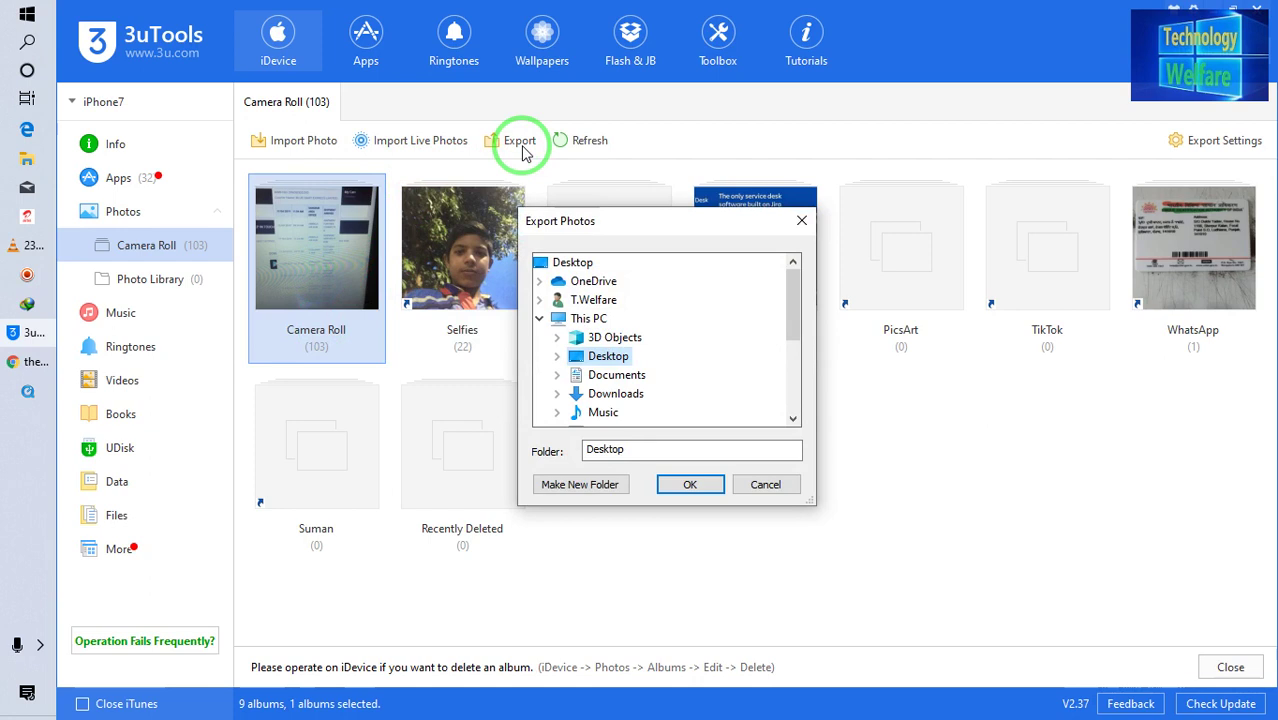
click(689, 484)
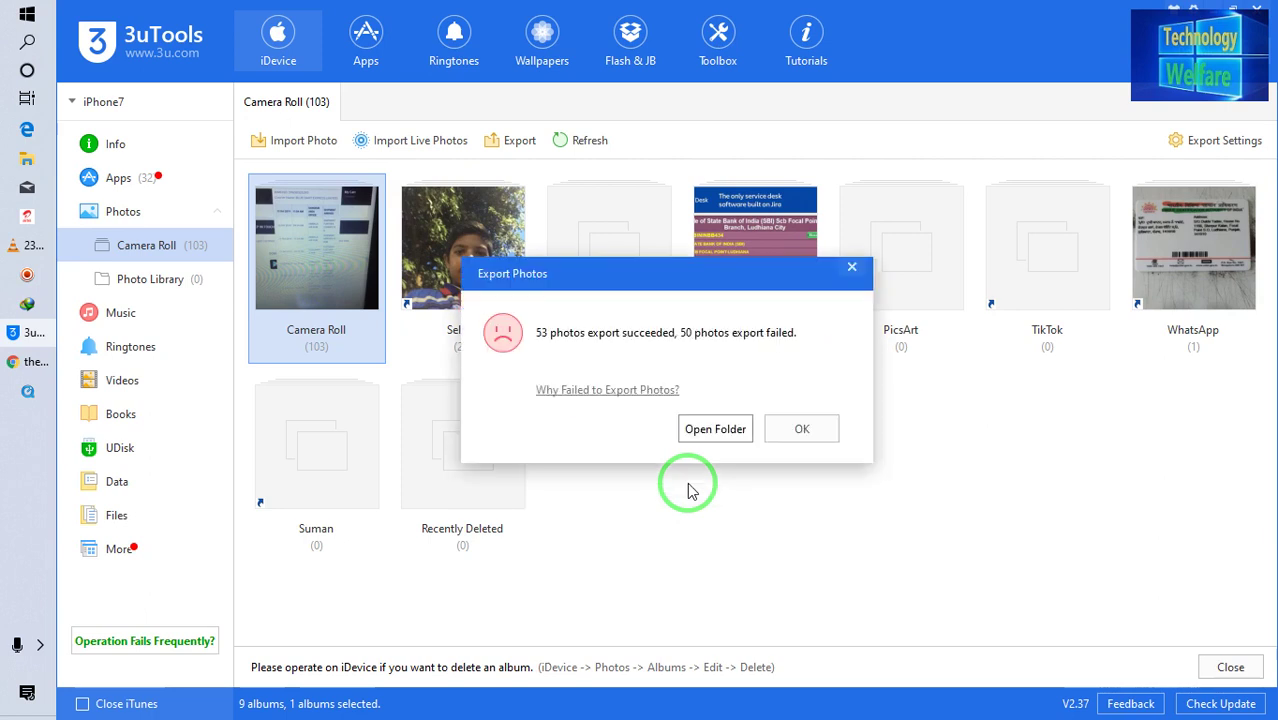
click(803, 429)
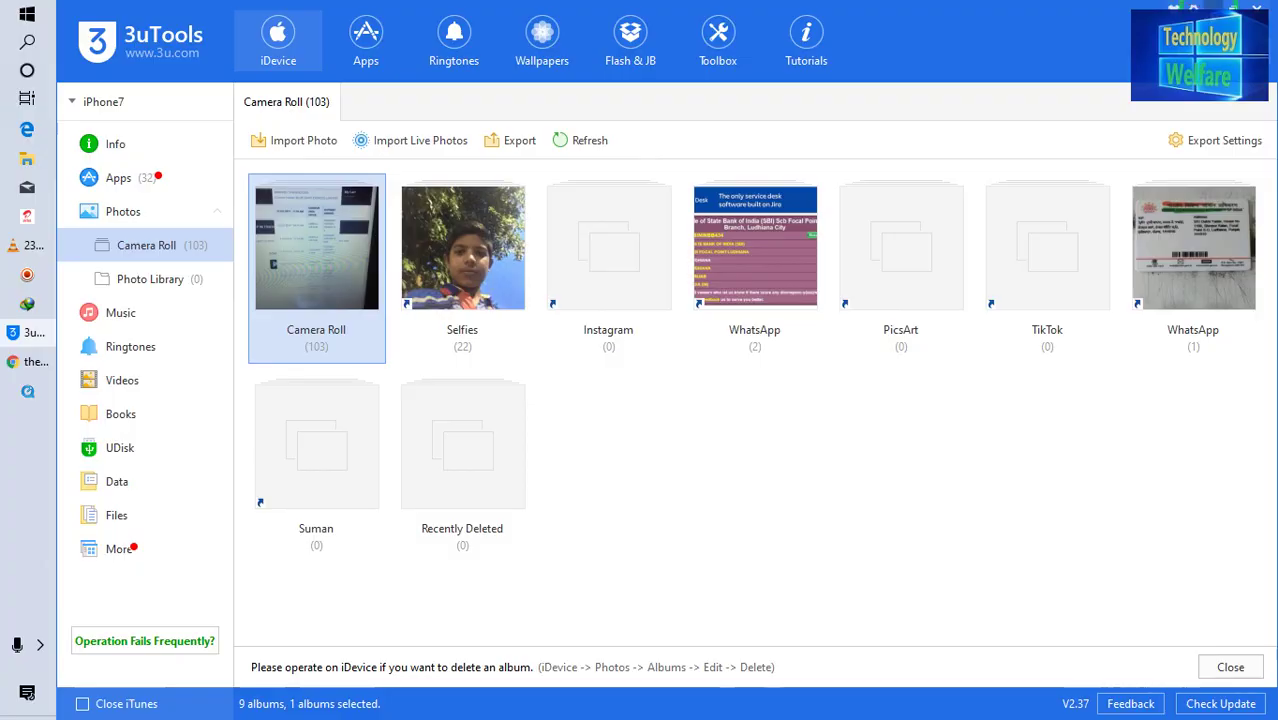
click(1211, 6)
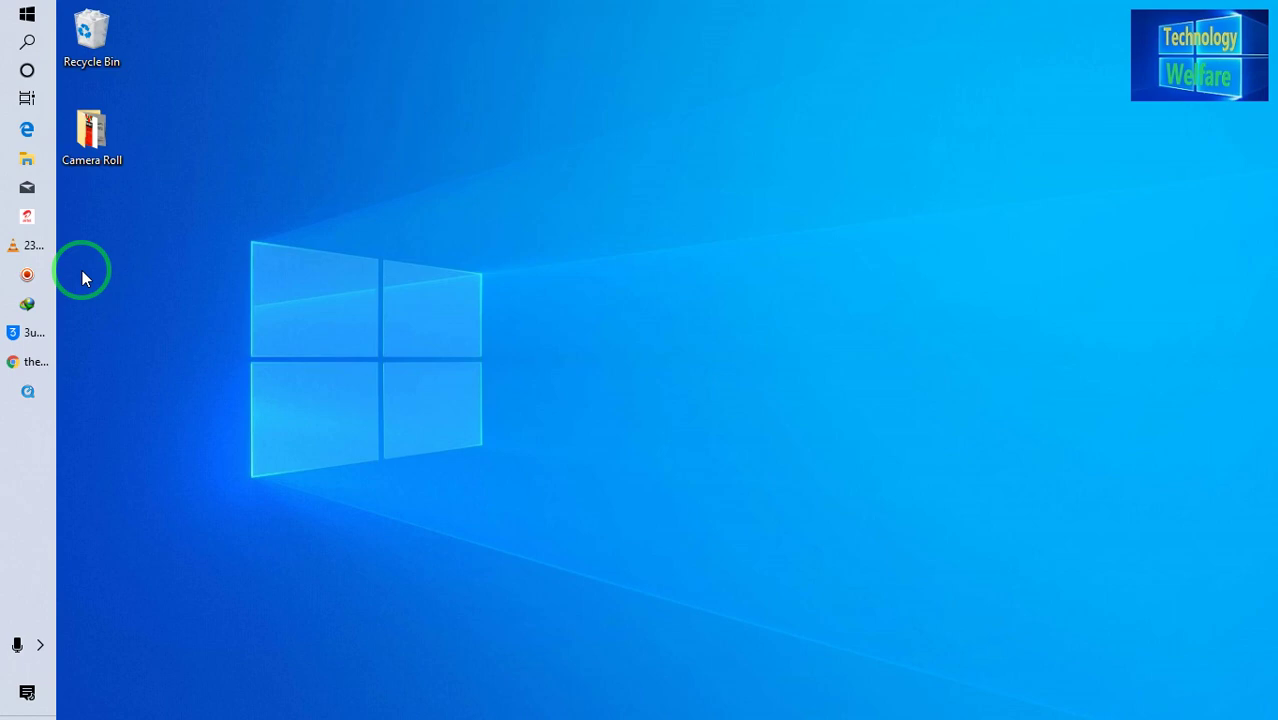
Step: Export the WhatsApp album to the Desktop, then switch to the Videos section
click(26, 336)
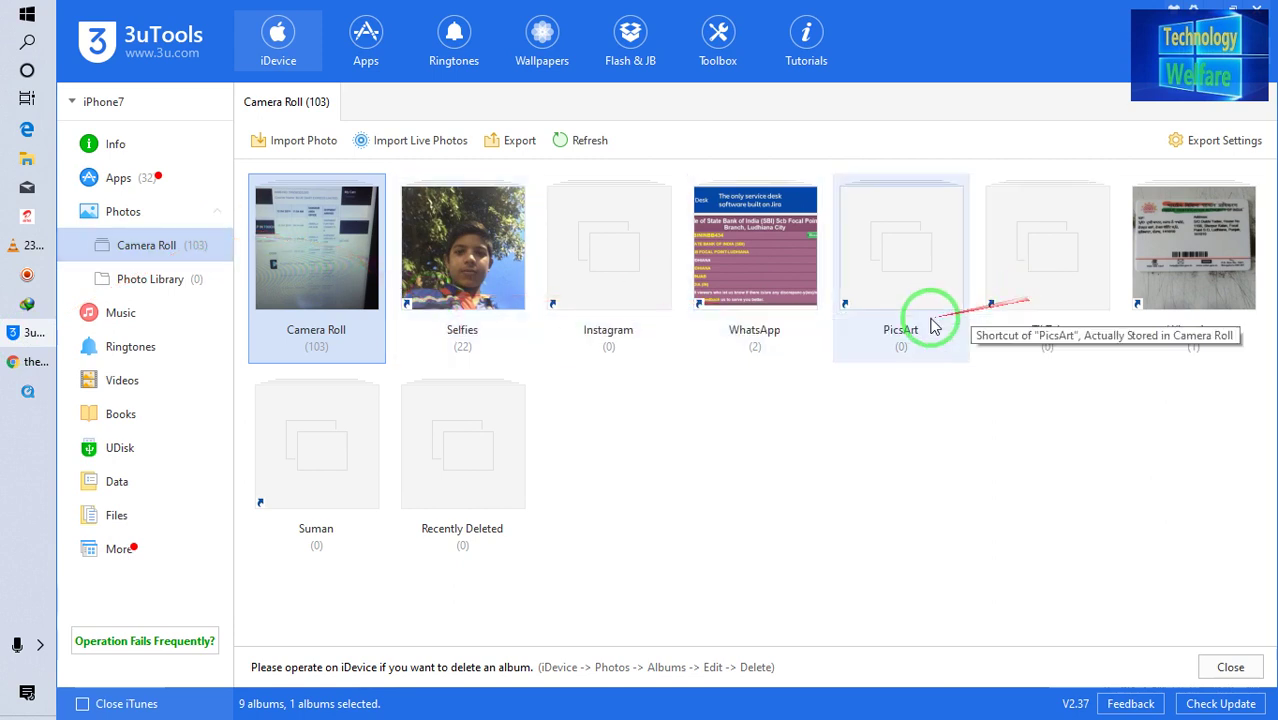
click(1150, 258)
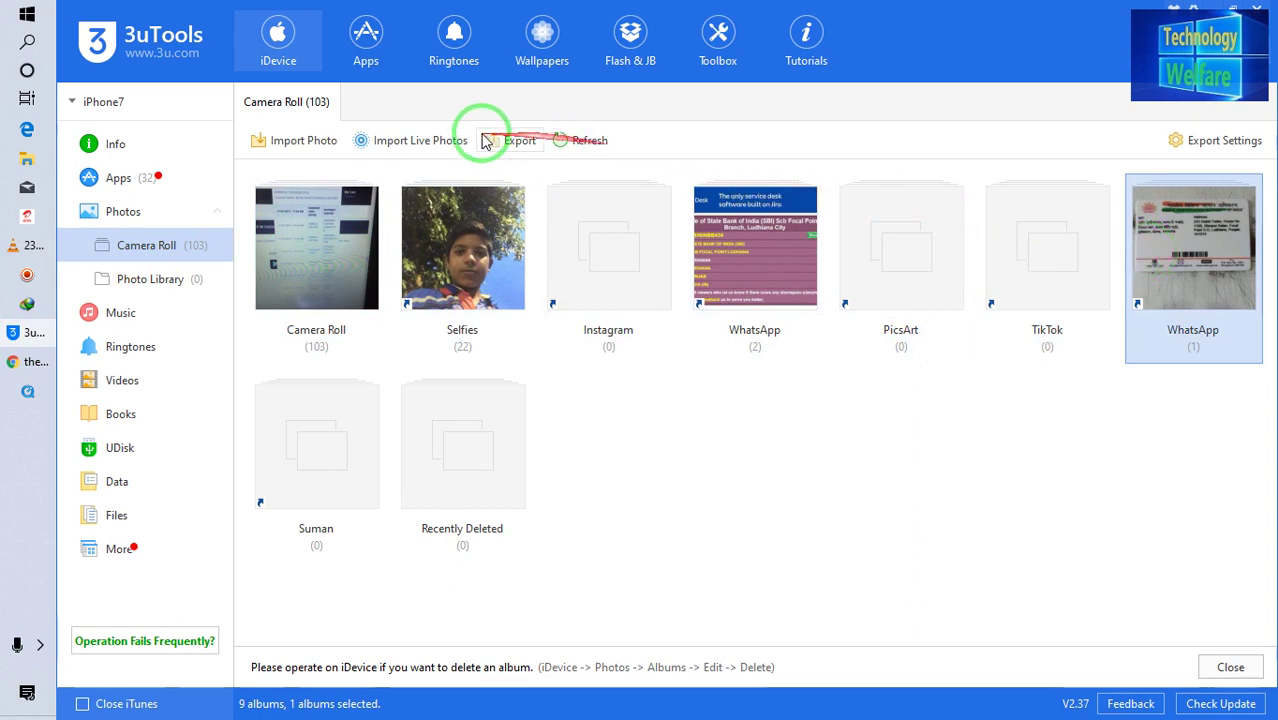
click(519, 144)
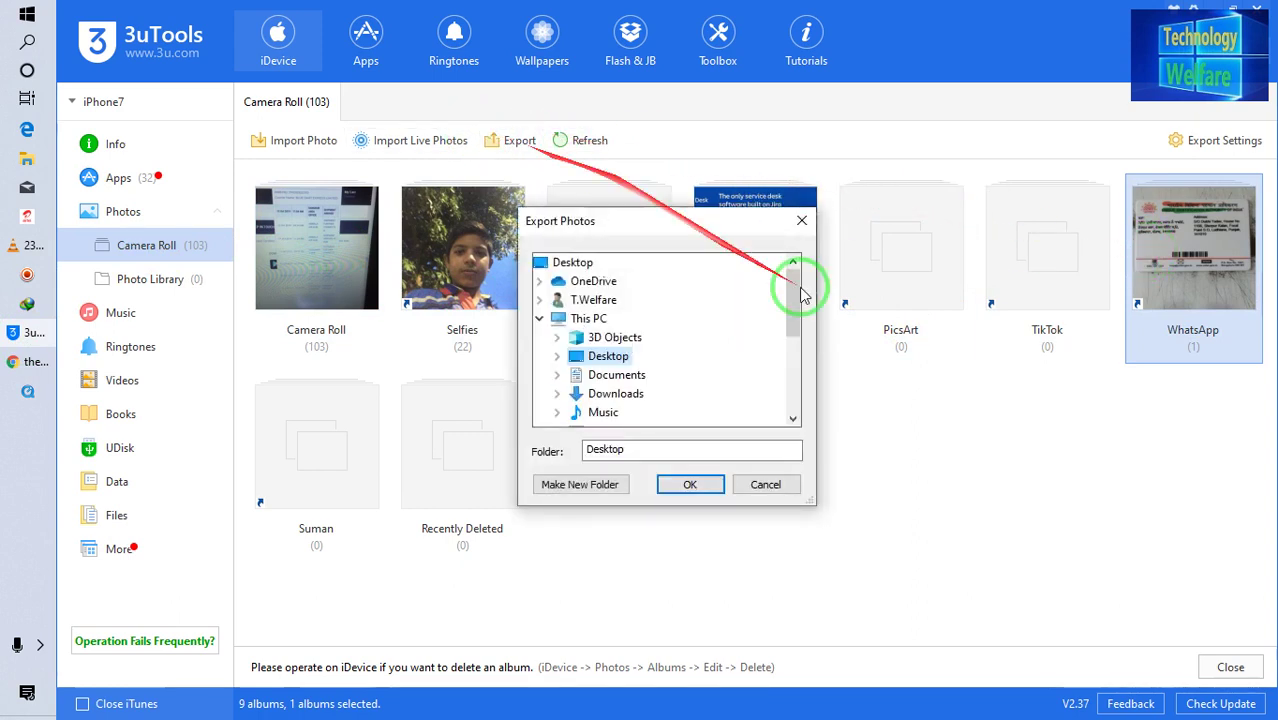
click(676, 487)
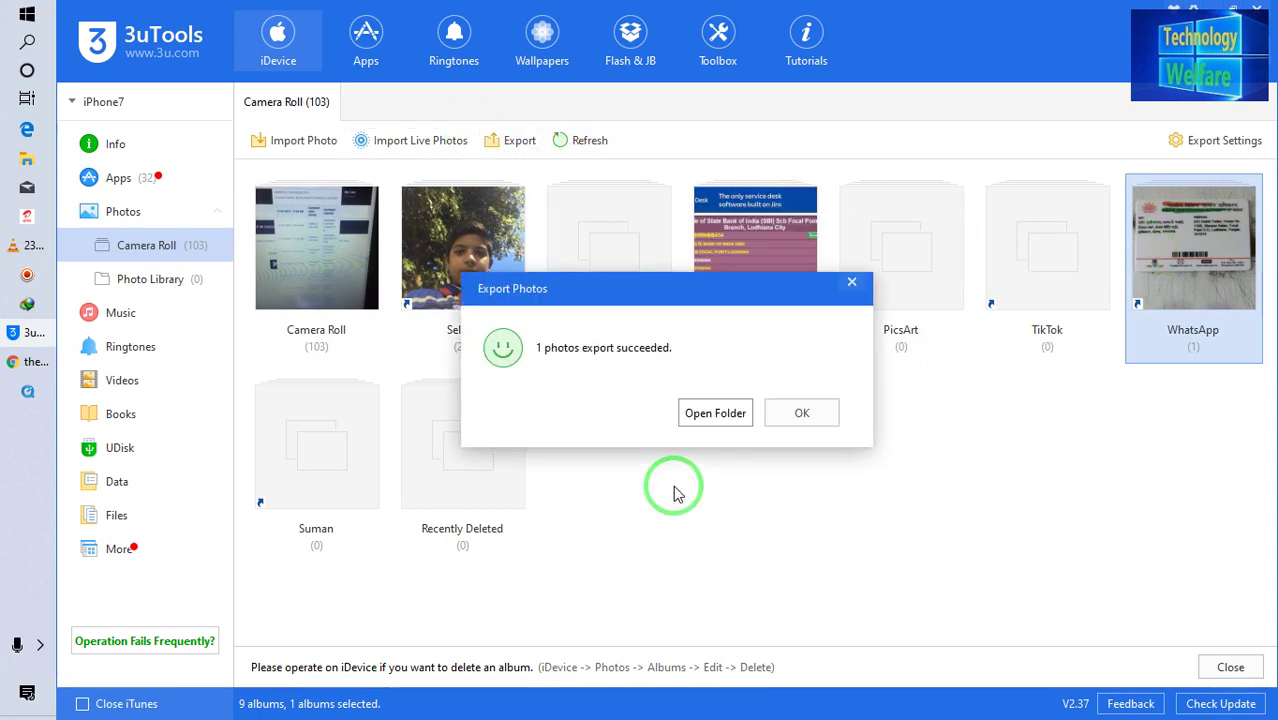
click(800, 415)
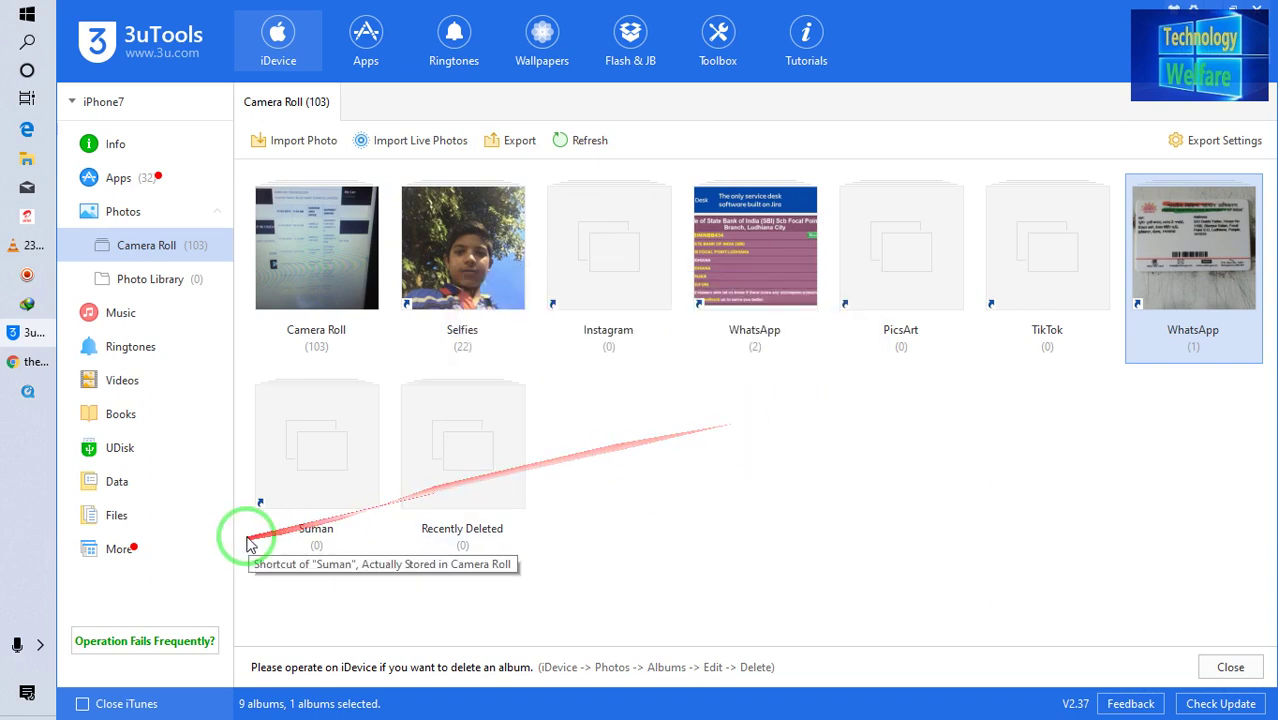
click(122, 384)
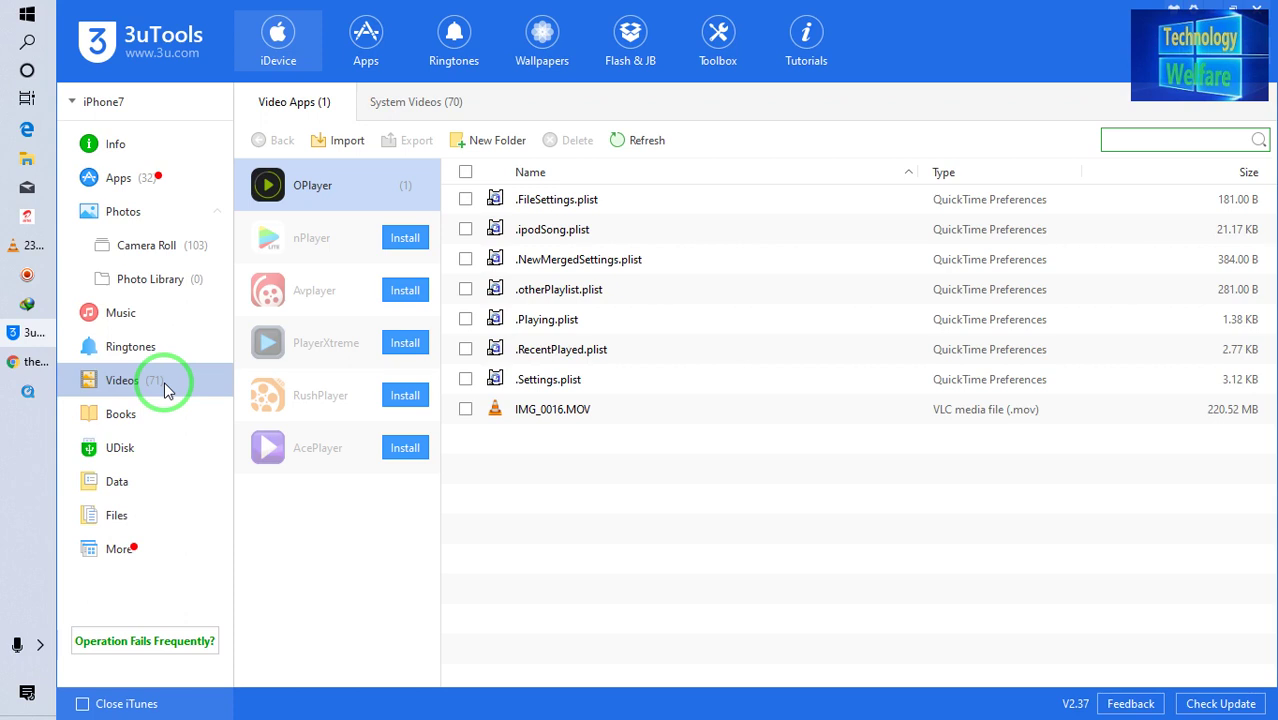
Step: Tick the 70's Romantic Mashup, Alan Walker and Best Of KK system videos
click(440, 108)
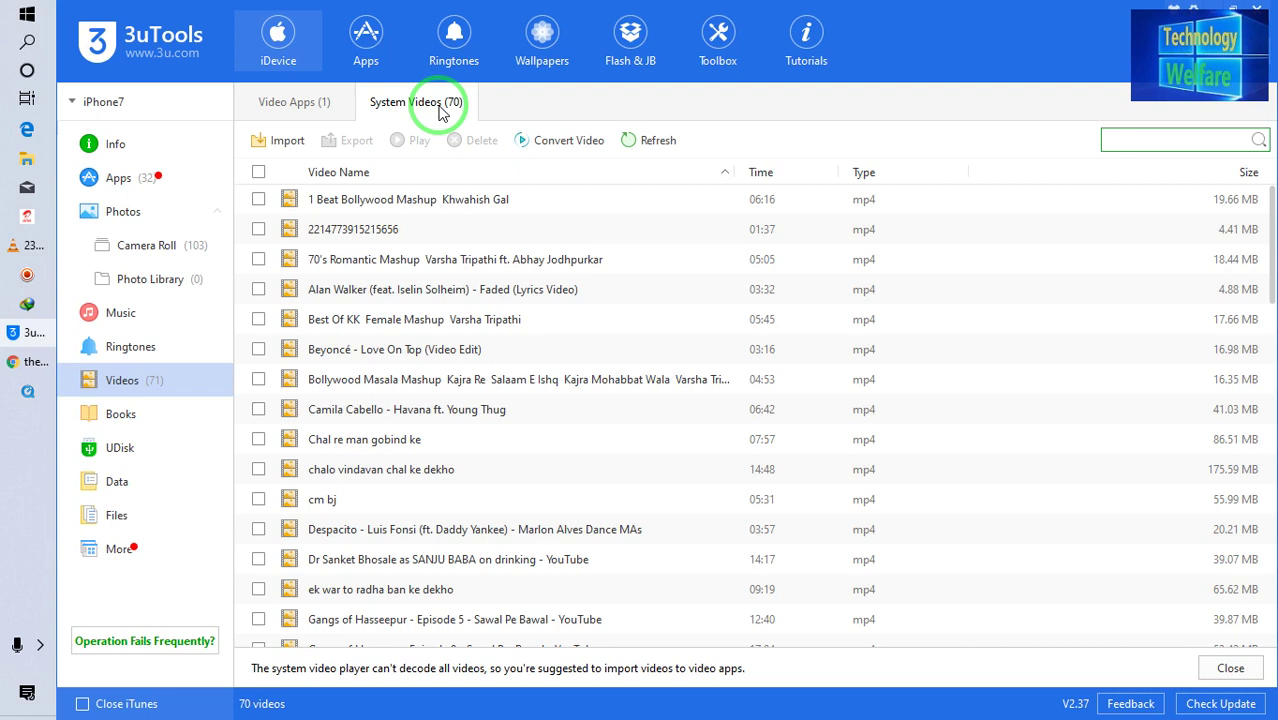
click(258, 259)
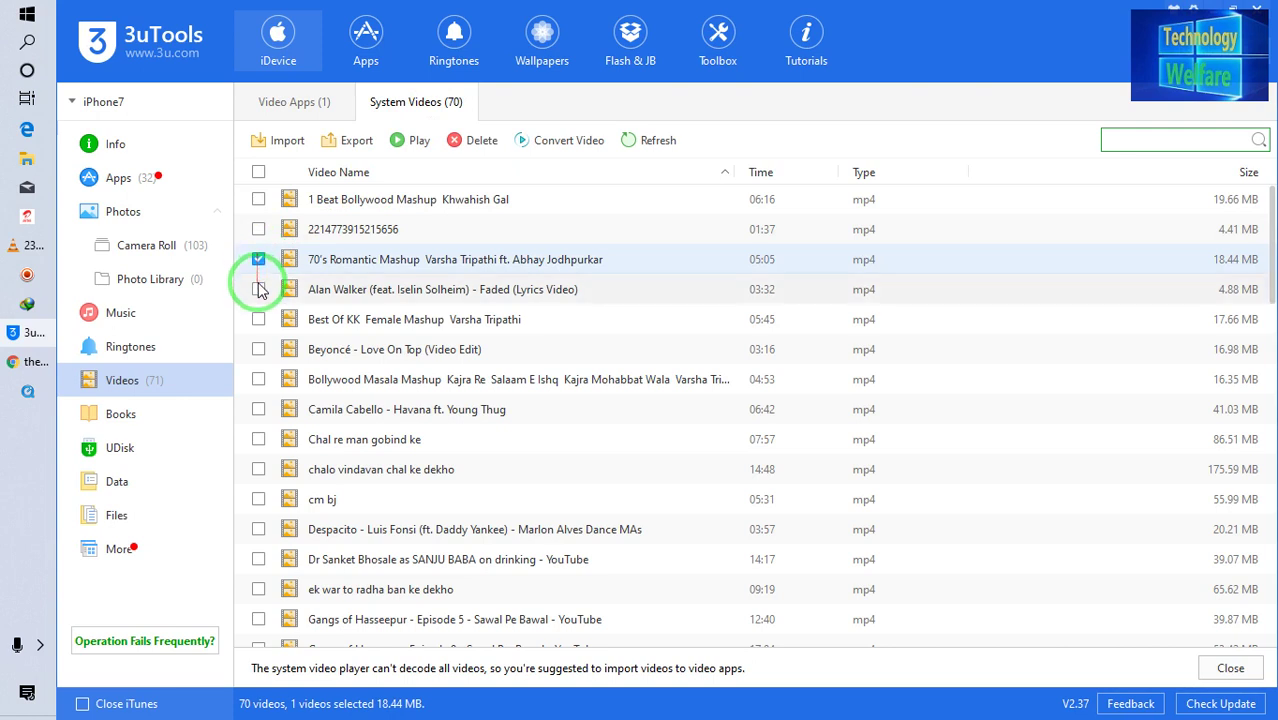
click(258, 289)
click(258, 319)
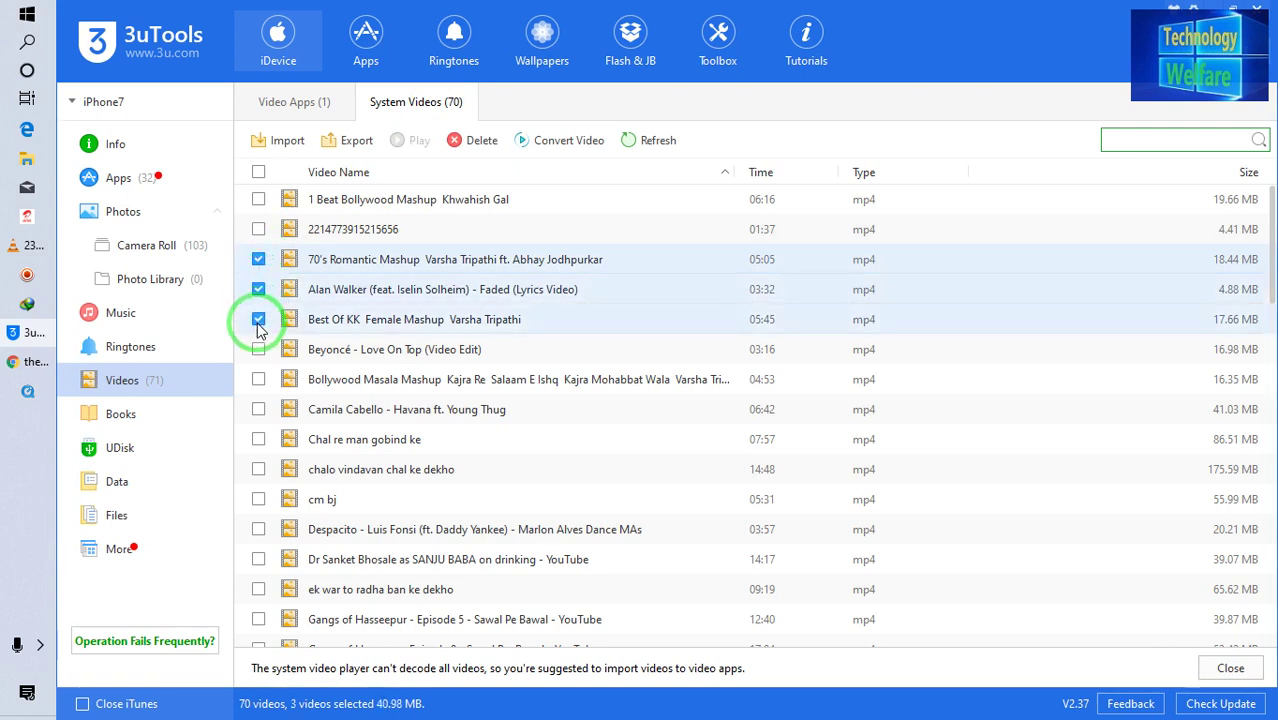
mouse_move(262, 331)
mouse_down()
mouse_move(522, 223)
mouse_move(645, 282)
mouse_move(398, 288)
mouse_move(876, 408)
mouse_move(790, 491)
mouse_move(366, 190)
mouse_up()
Step: Export the three videos to the Desktop into a newly created 3u Videos folder
click(352, 142)
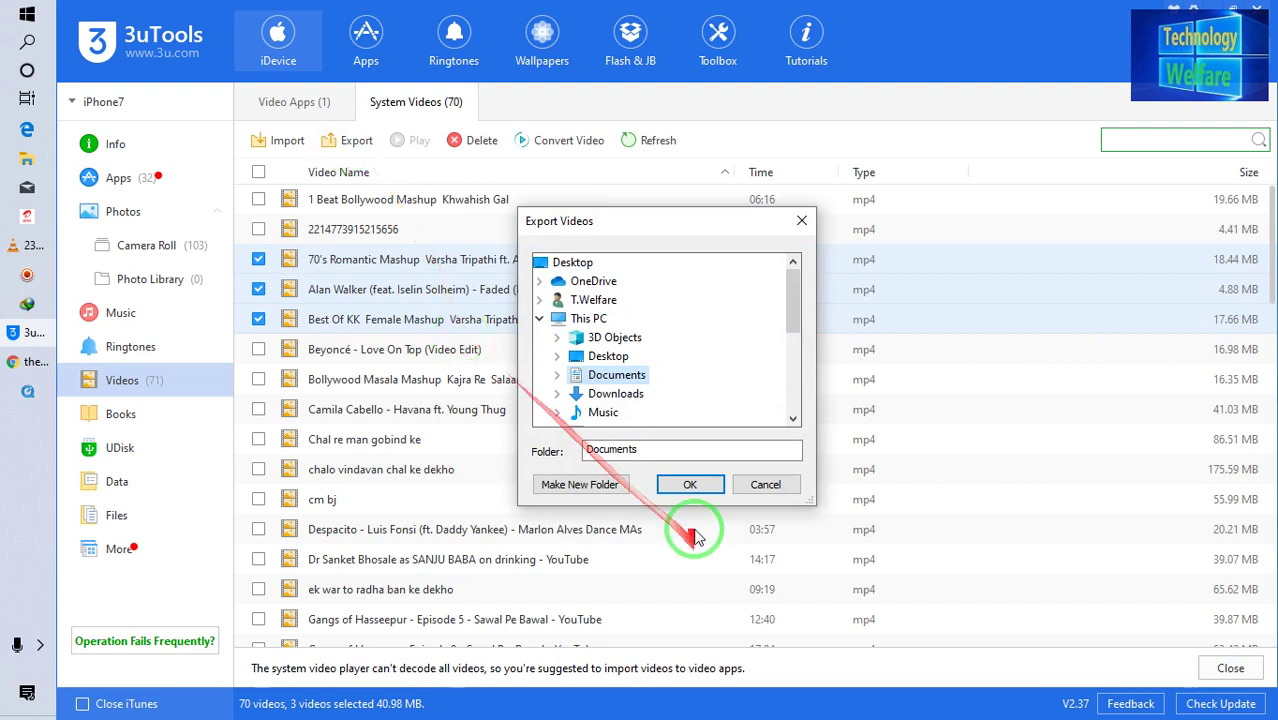
click(688, 482)
double_click(608, 356)
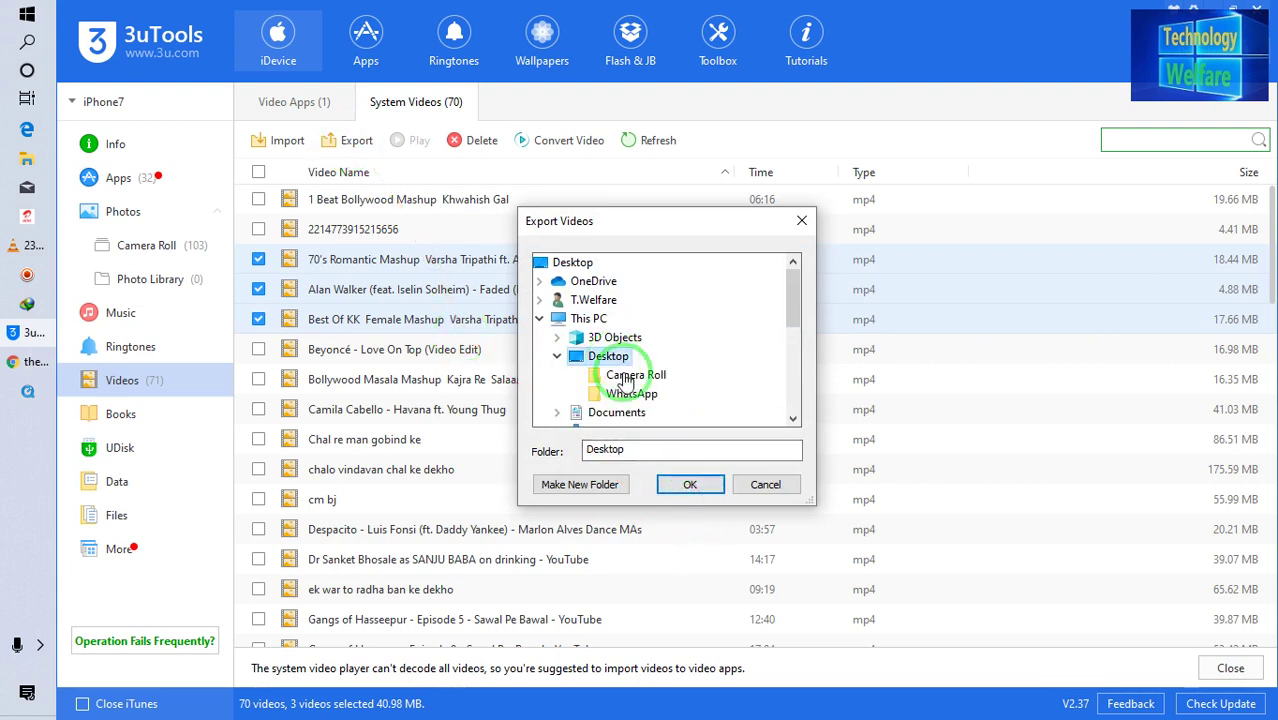
click(701, 483)
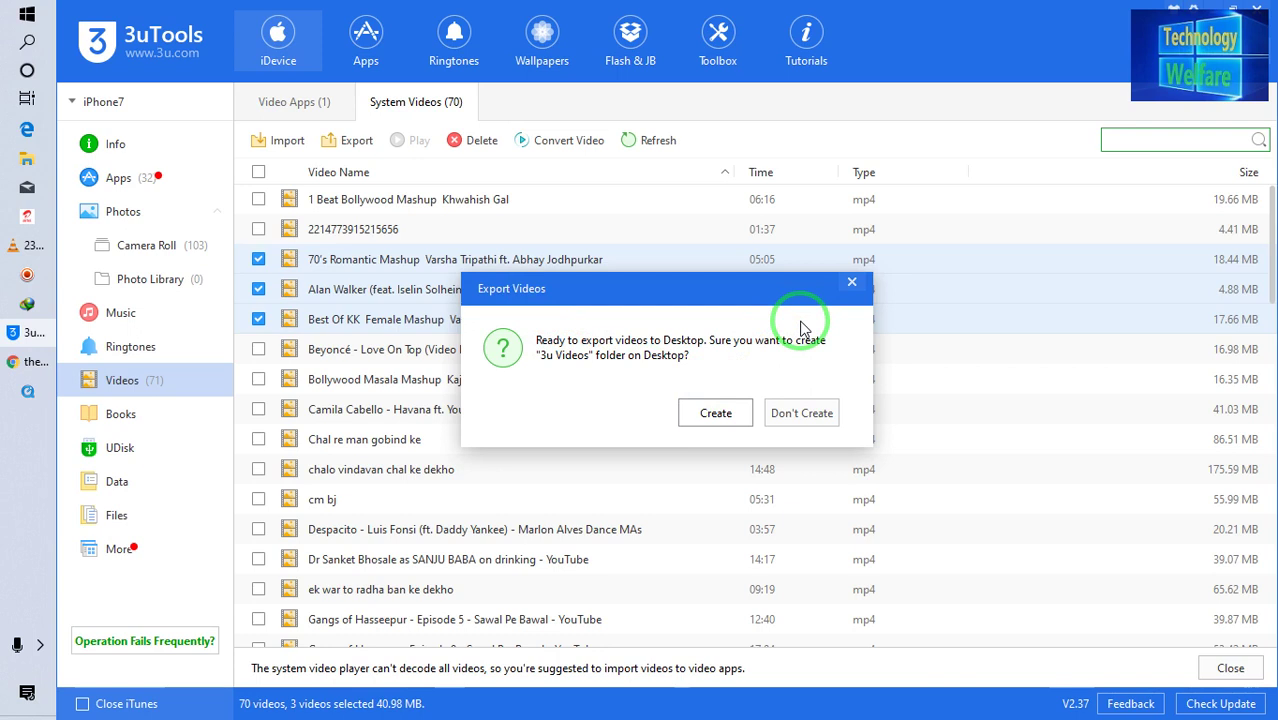
click(709, 416)
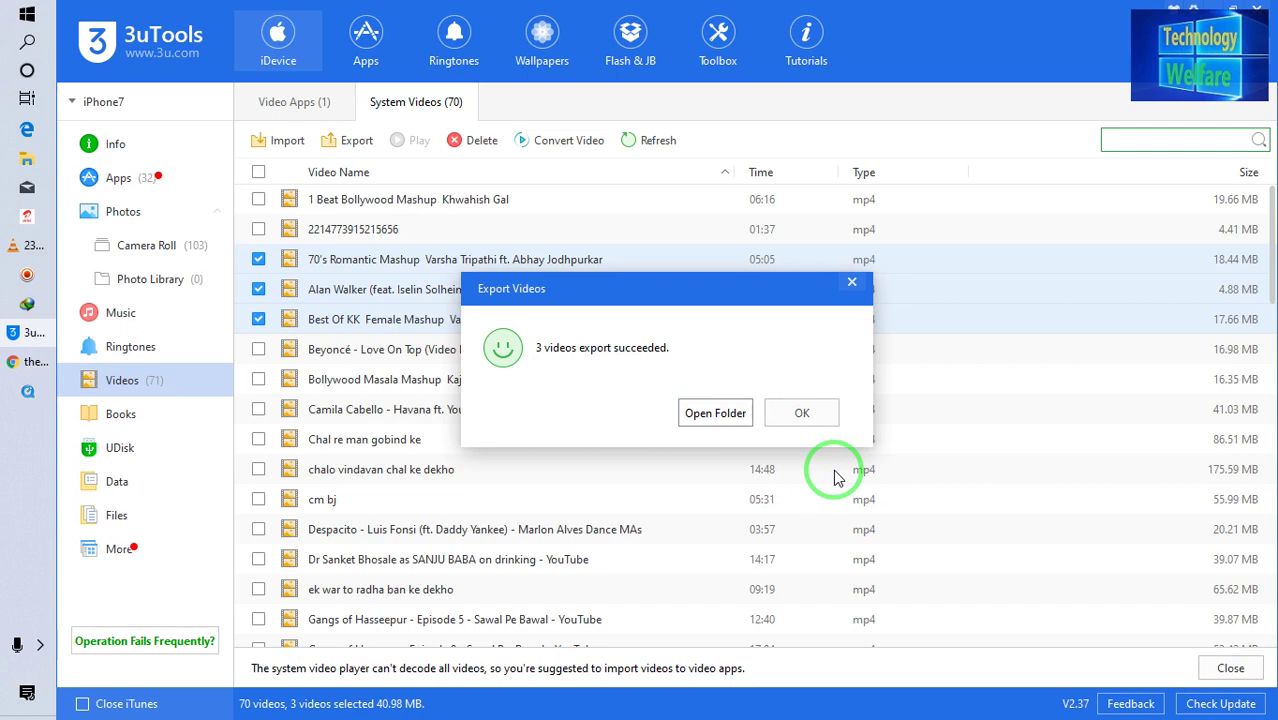
Step: Dismiss the video export success message and show the iPhone 7's Info page
click(819, 416)
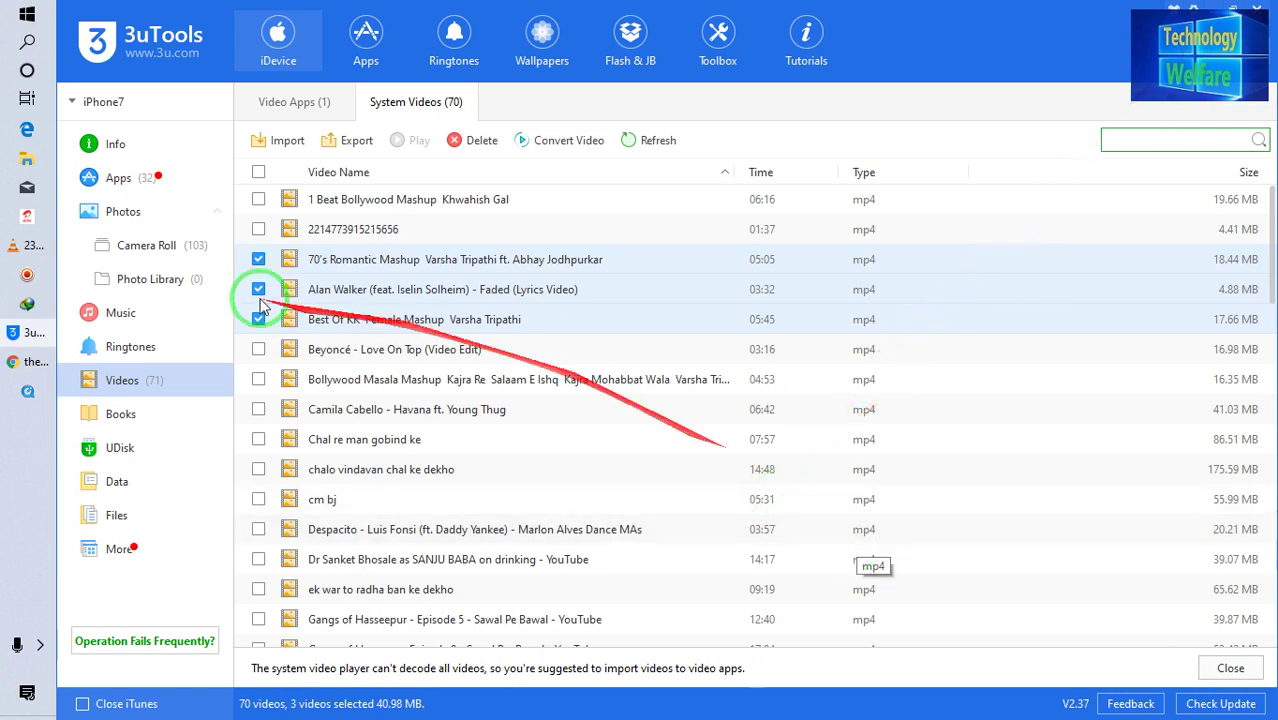
click(104, 146)
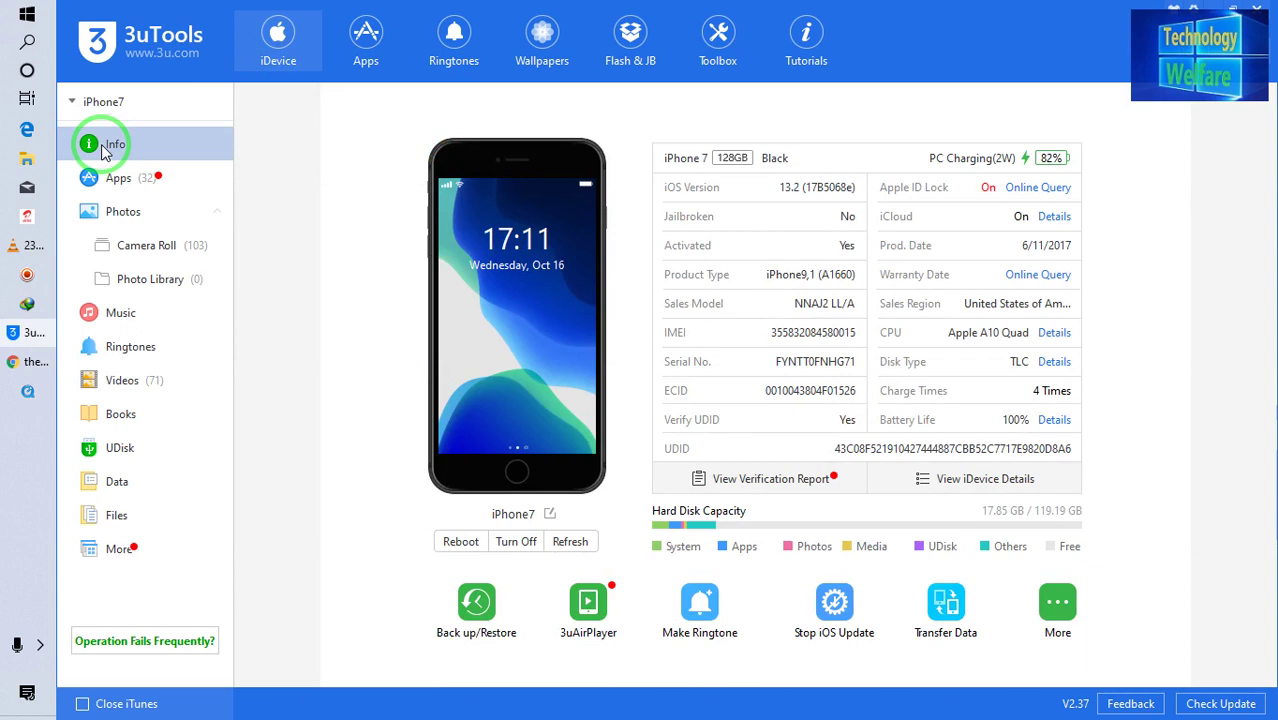